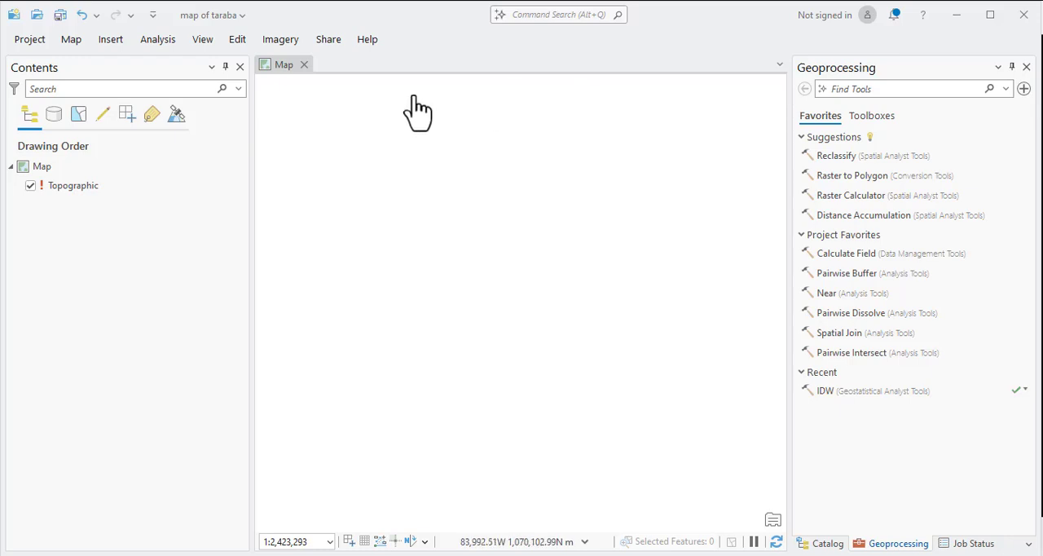
left_click(106, 45)
left_click(72, 41)
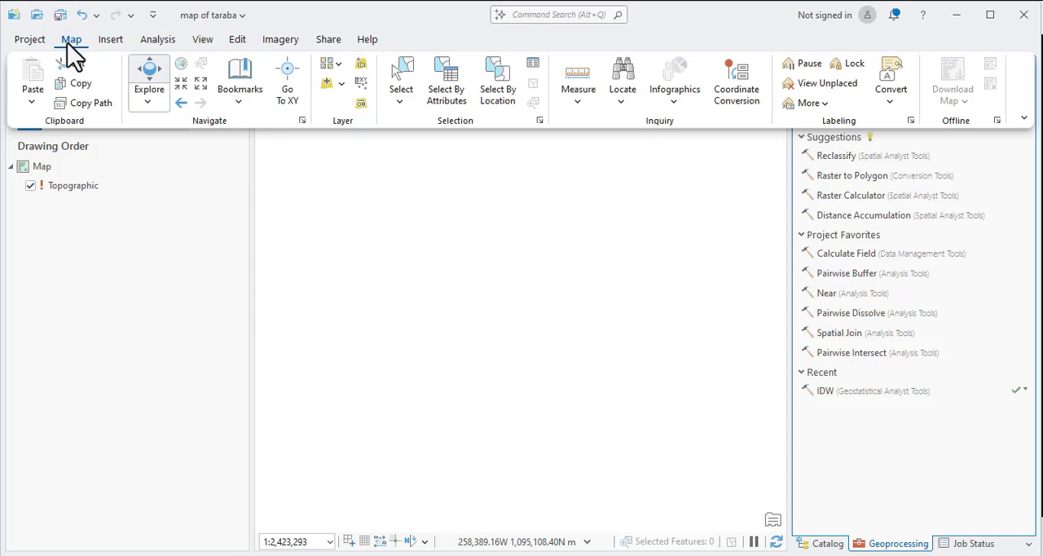
left_click(342, 85)
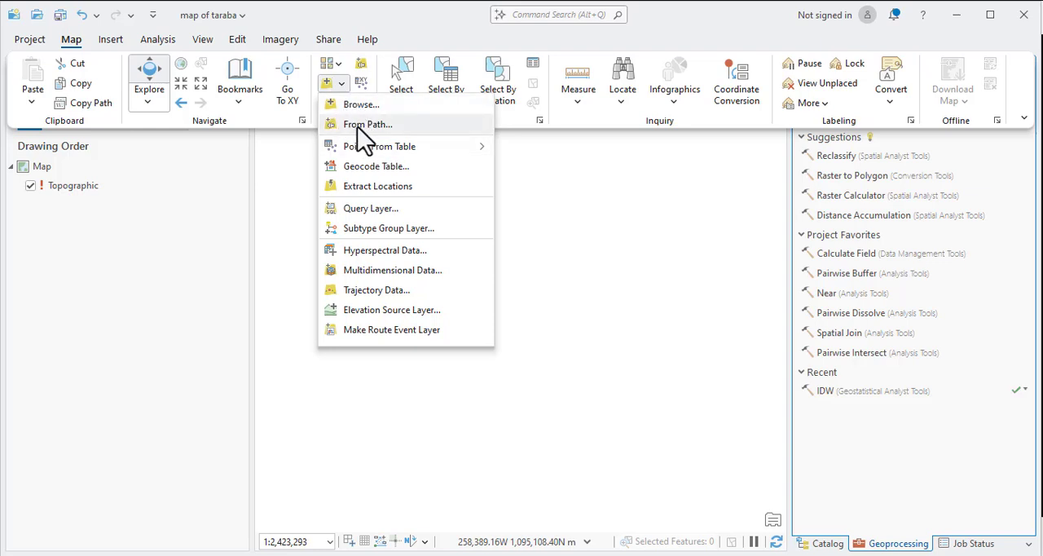
mouse_move(380, 160)
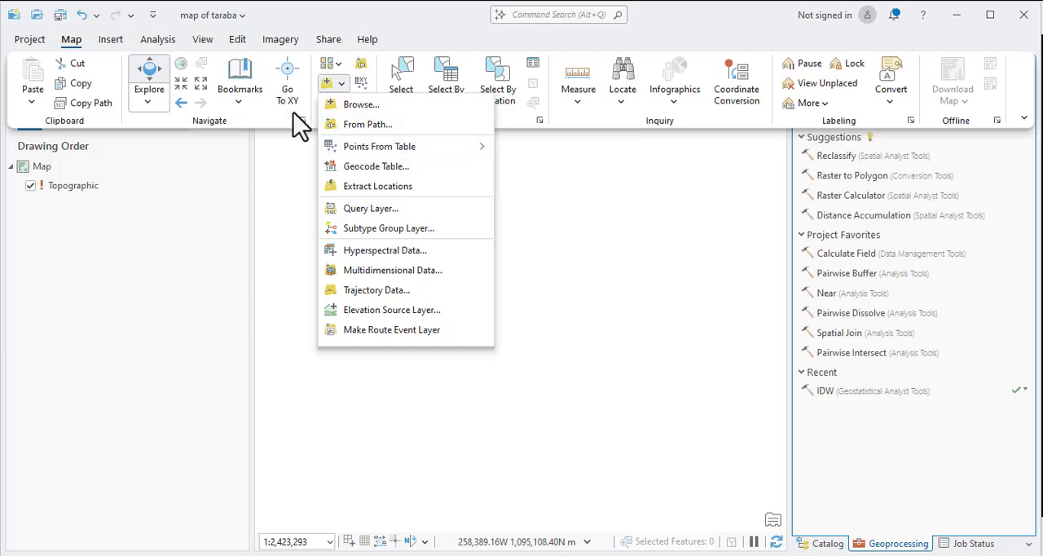
mouse_move(407, 150)
left_click(327, 85)
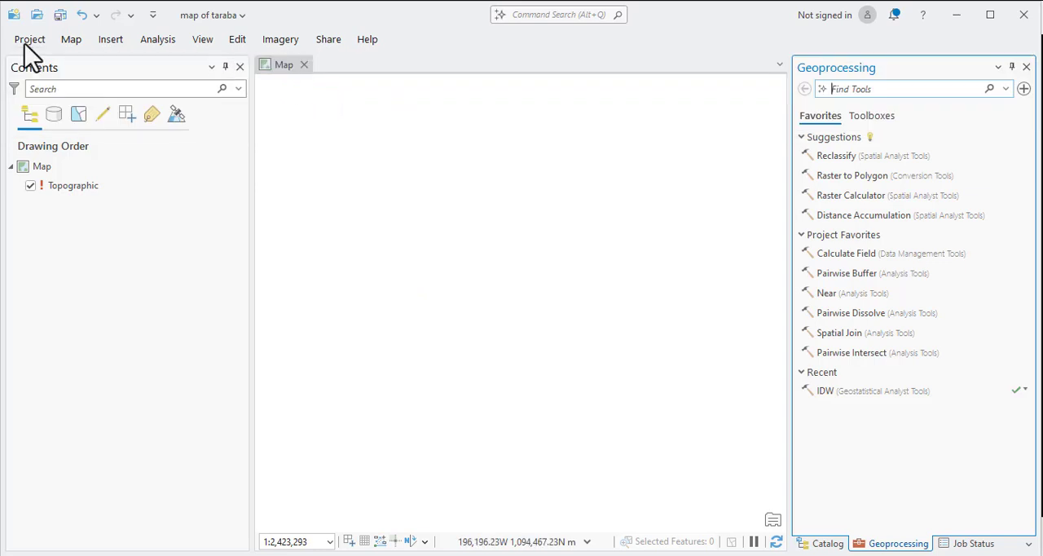
Start adding data to the map and browse to Local Disk (C:) under This PC.
left_click(71, 39)
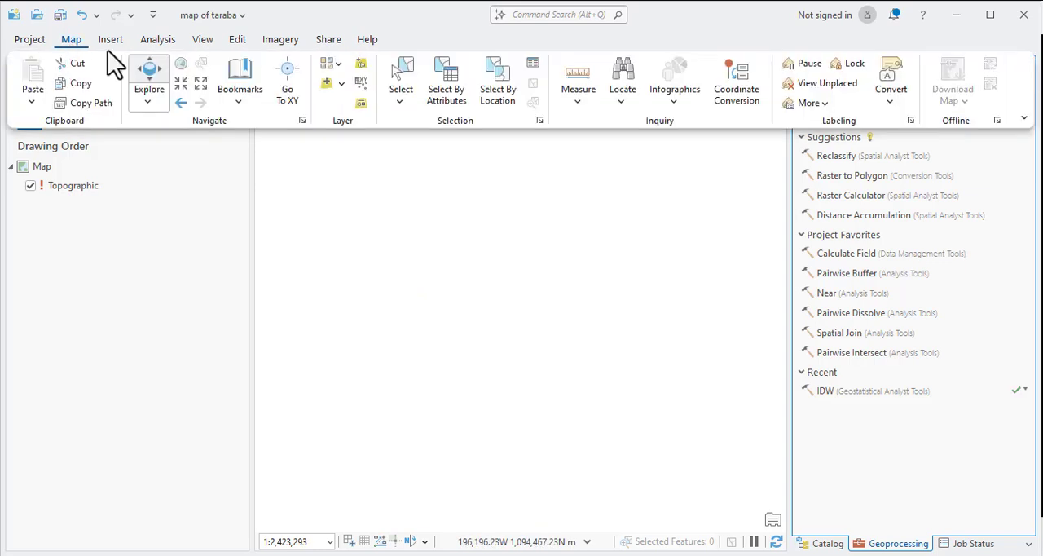
left_click(322, 83)
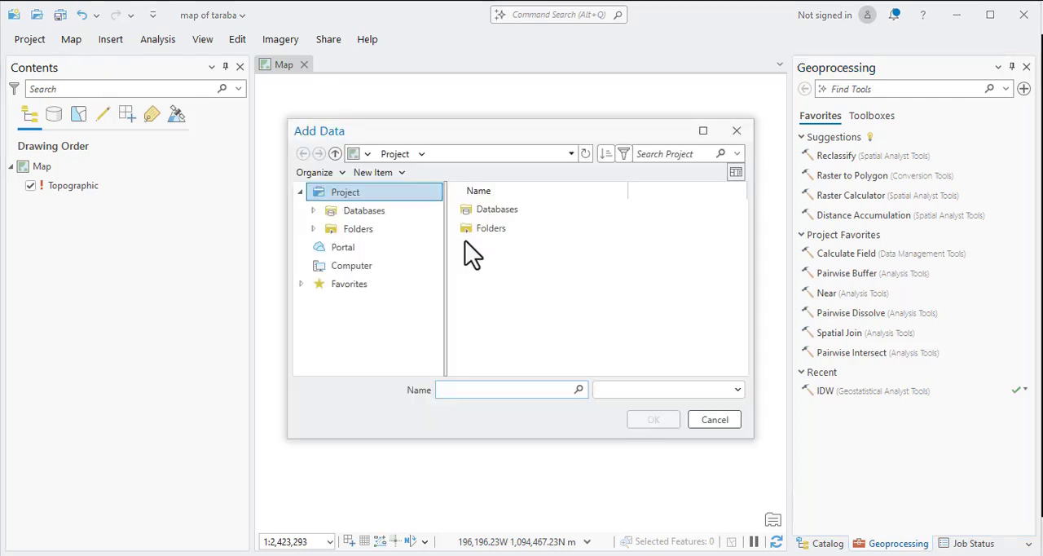
left_click_drag(476, 135, 447, 130)
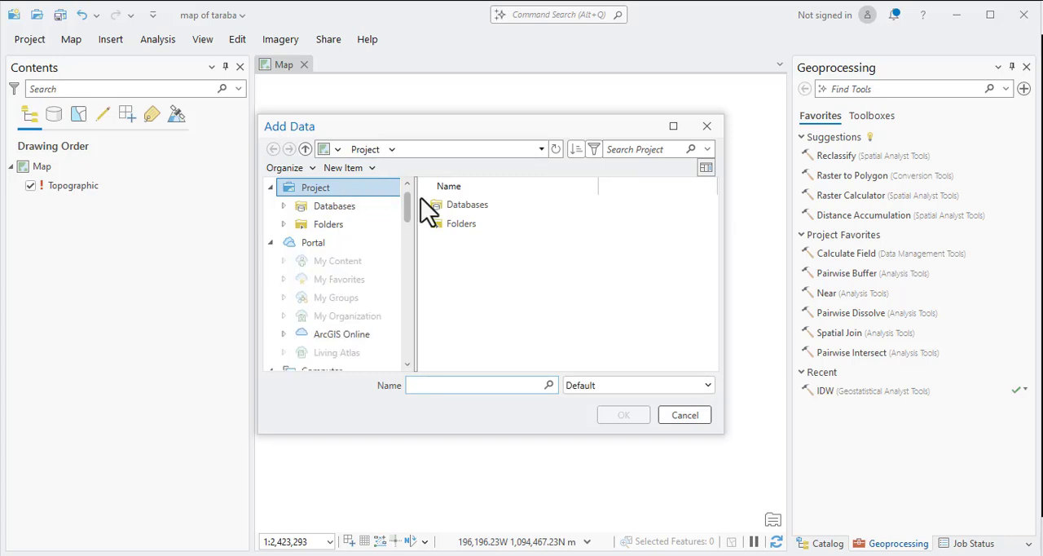
scroll(346, 330, "down", 2)
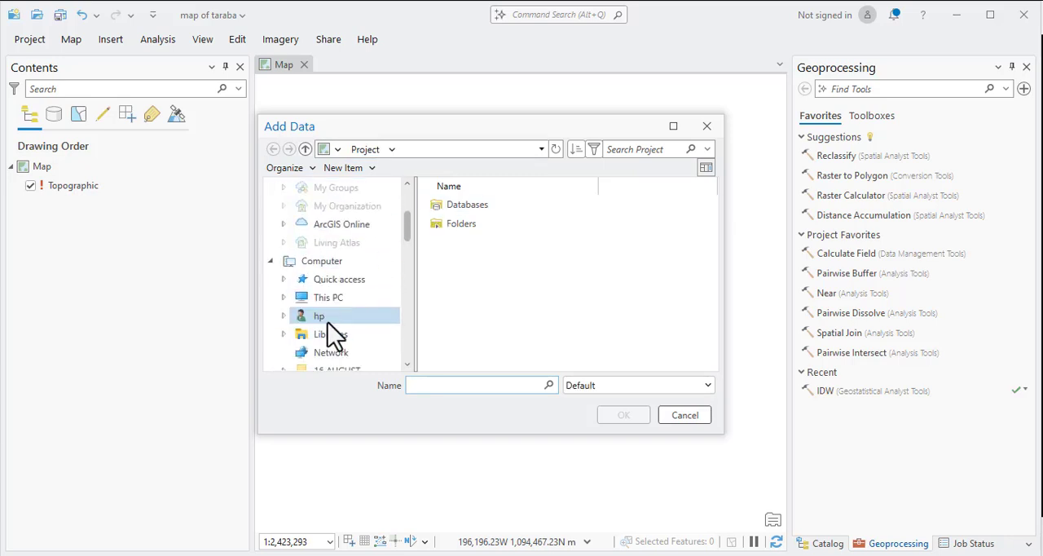
scroll(334, 334, "down", 2)
left_click(330, 188)
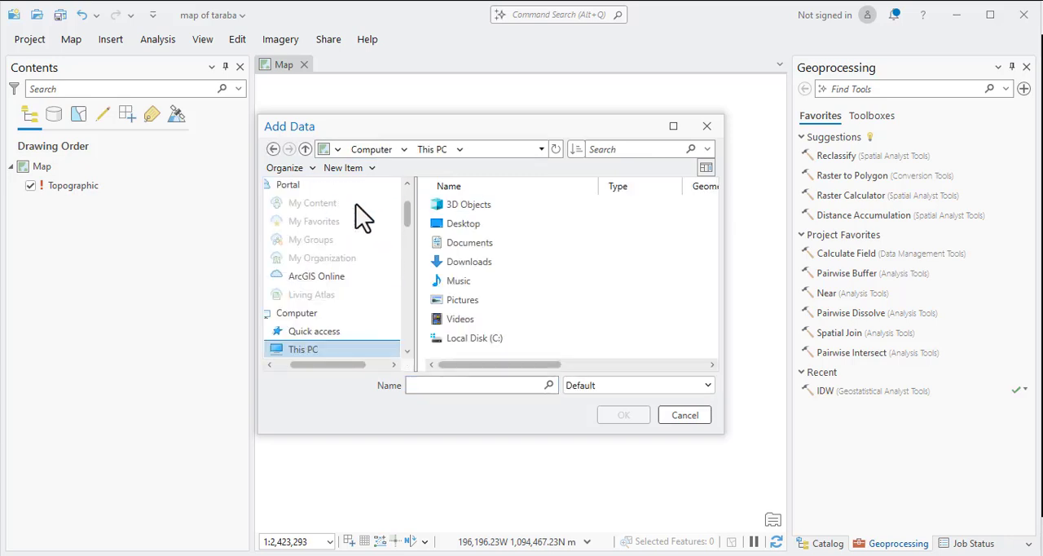
left_click(490, 342)
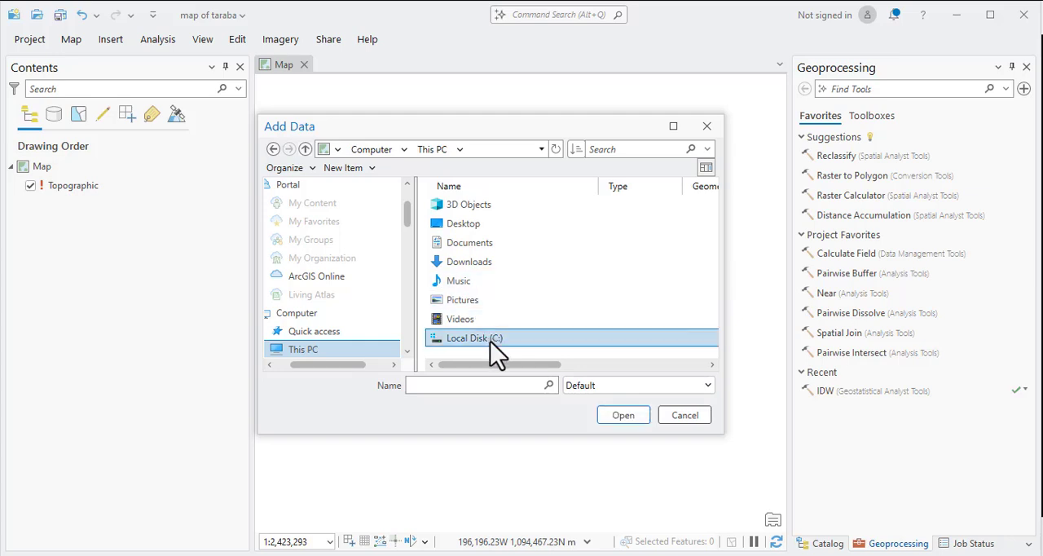
double_click(487, 338)
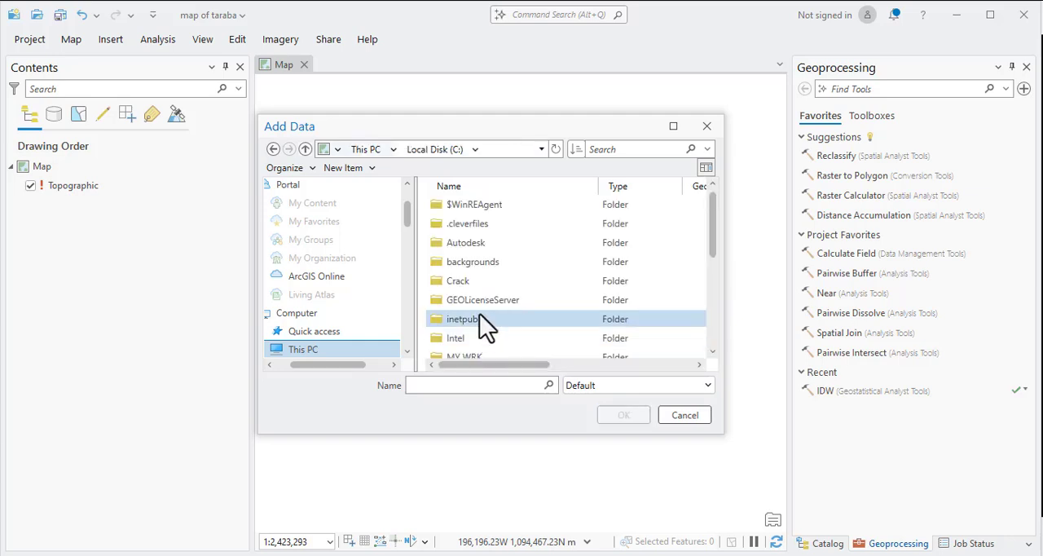
Open the production.gdb geodatabase inside the wrk\taraba folder.
scroll(479, 313, "down", 3)
double_click(457, 342)
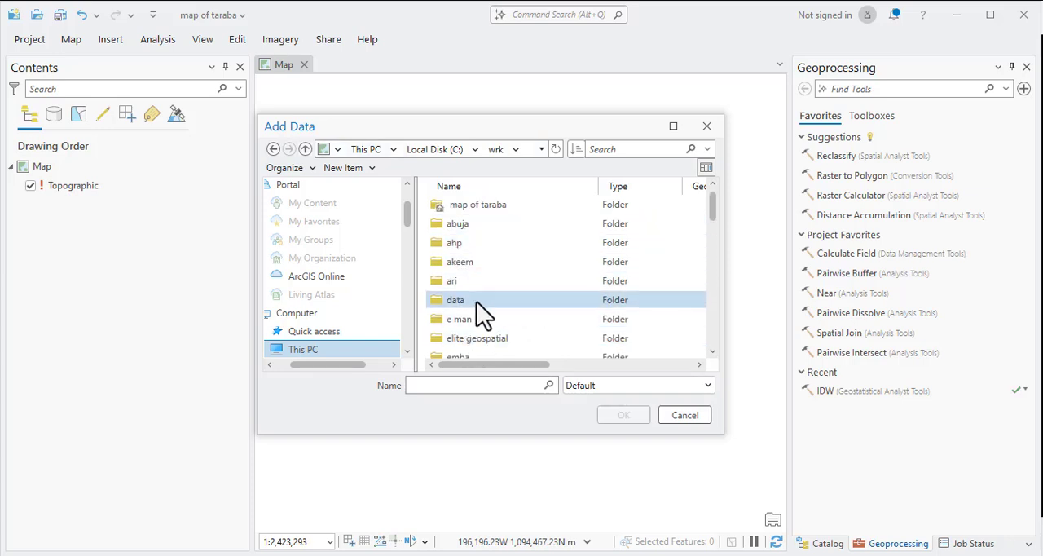
scroll(481, 314, "down", 3)
scroll(478, 299, "down", 5)
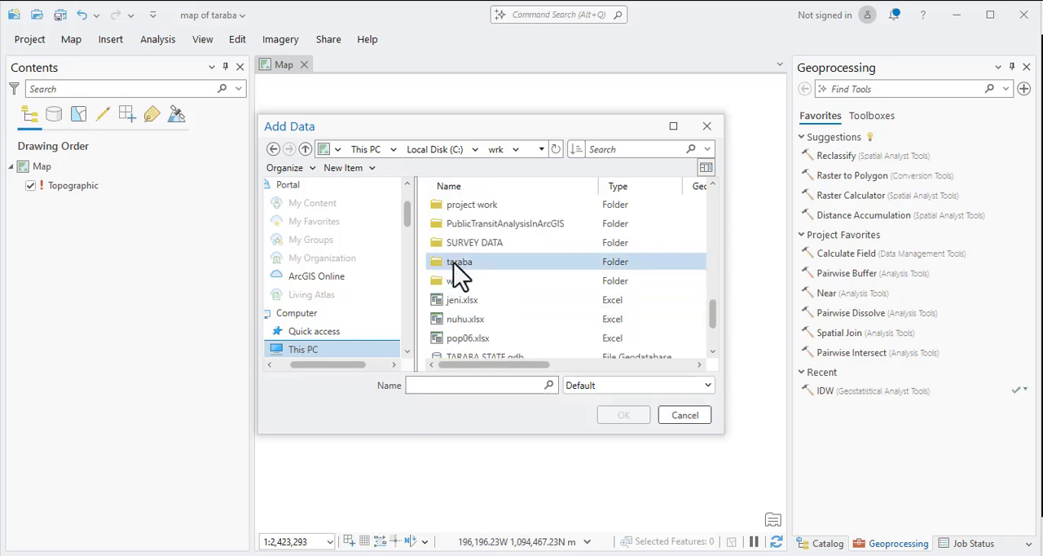
double_click(455, 259)
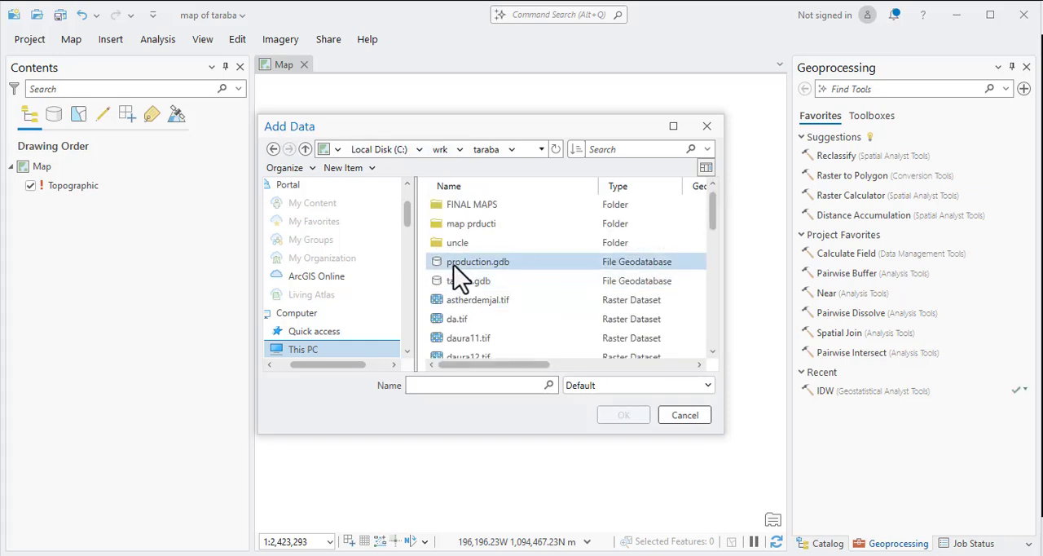
double_click(454, 263)
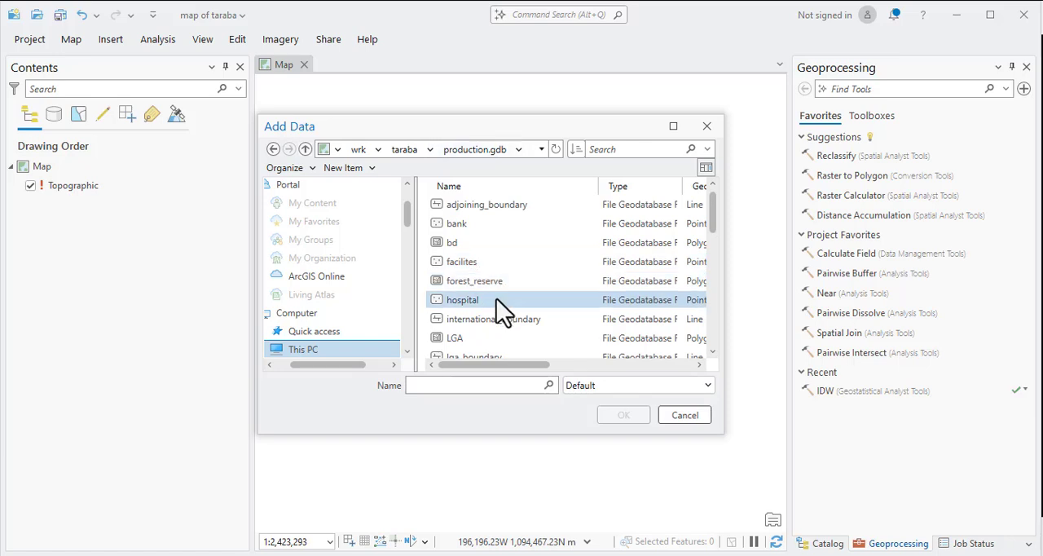
Look through the feature classes and rasters stored in production.gdb.
scroll(481, 308, "down", 2)
scroll(488, 325, "down", 2)
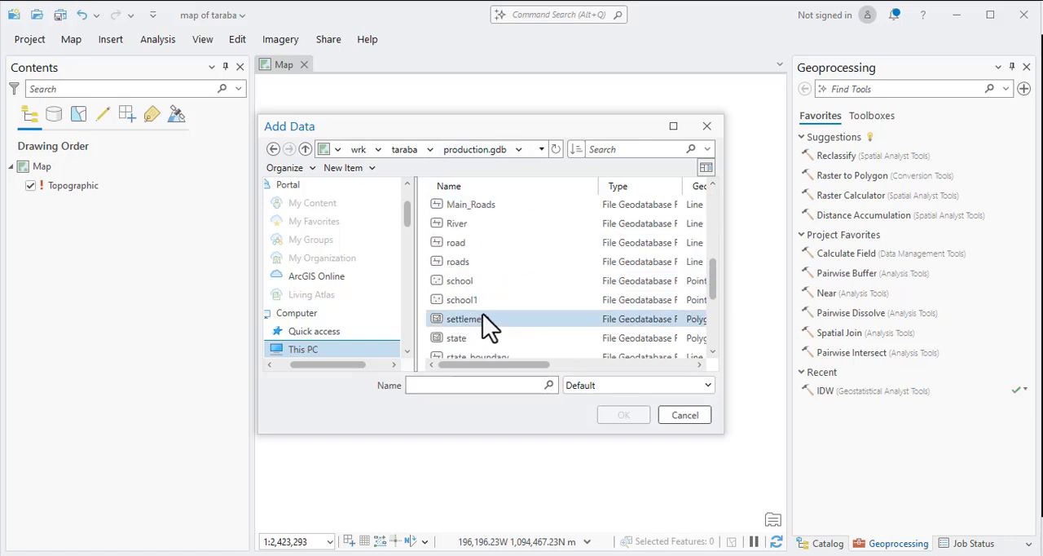
scroll(485, 298, "down", 2)
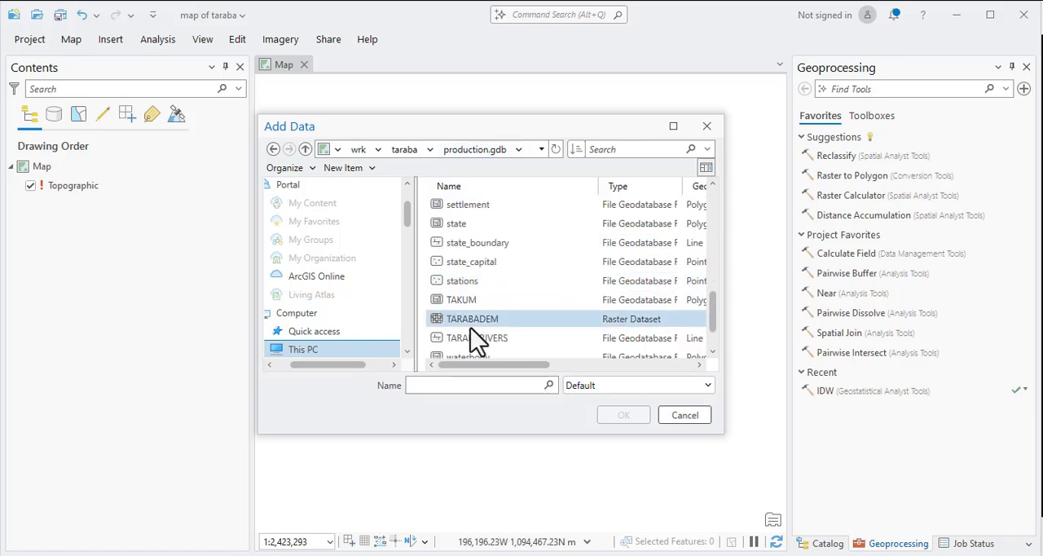
scroll(481, 332, "down", 1)
scroll(486, 318, "up", 3)
scroll(481, 302, "up", 4)
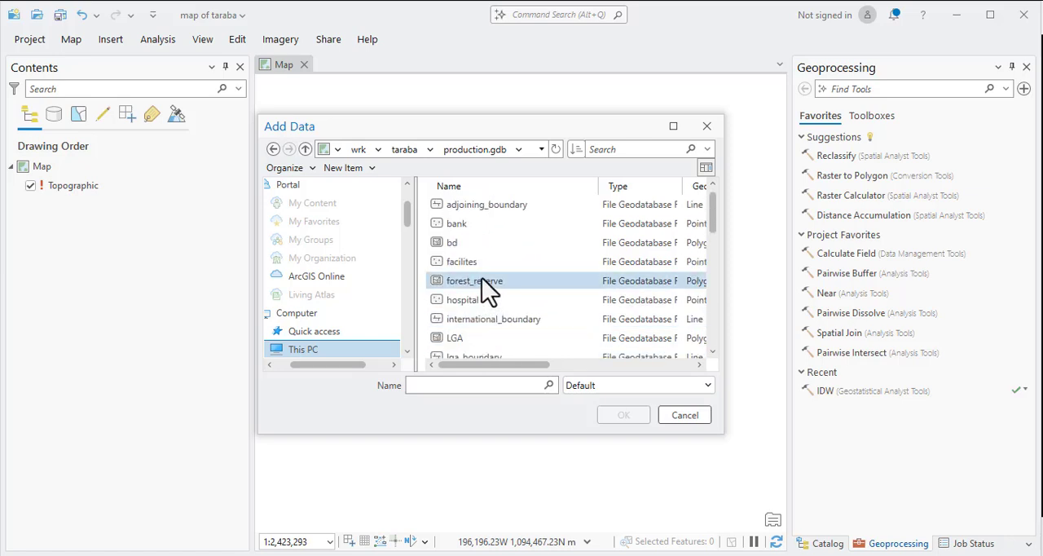
scroll(481, 269, "down", 3)
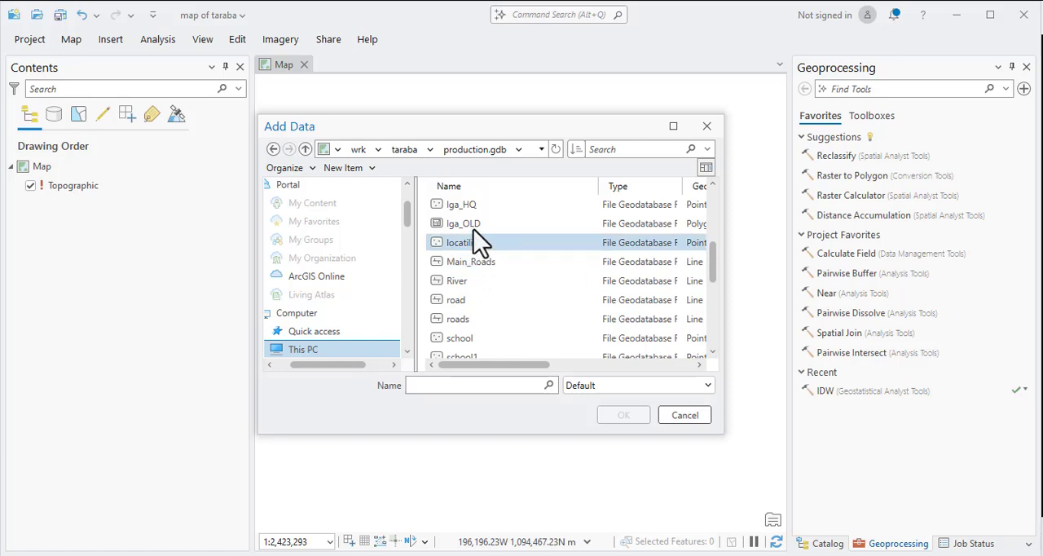
scroll(478, 233, "up", 3)
Select every dataset in production.gdb, from adjoining_boundary through waterbody_OSGOF.
left_click(460, 206)
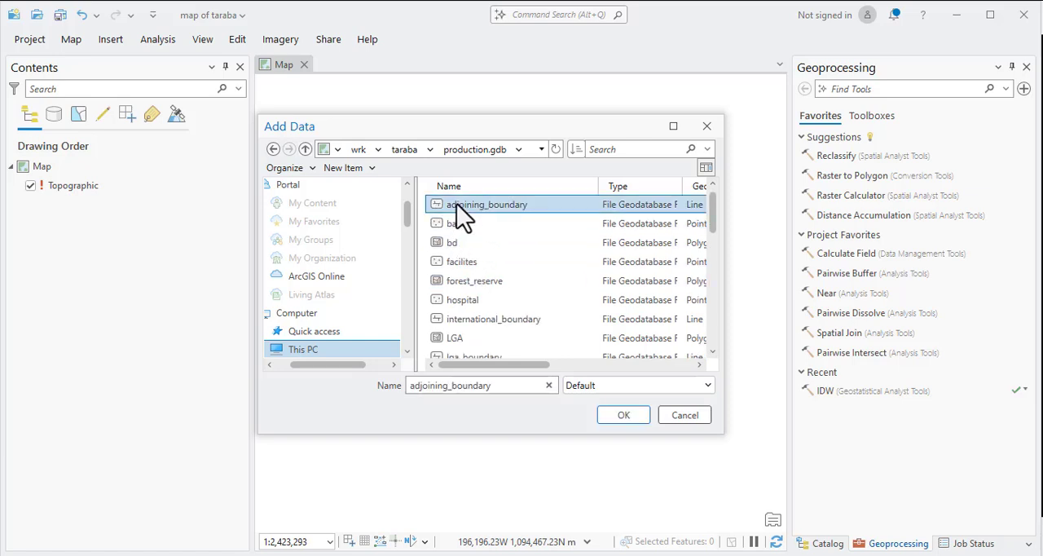
scroll(486, 294, "down", 4)
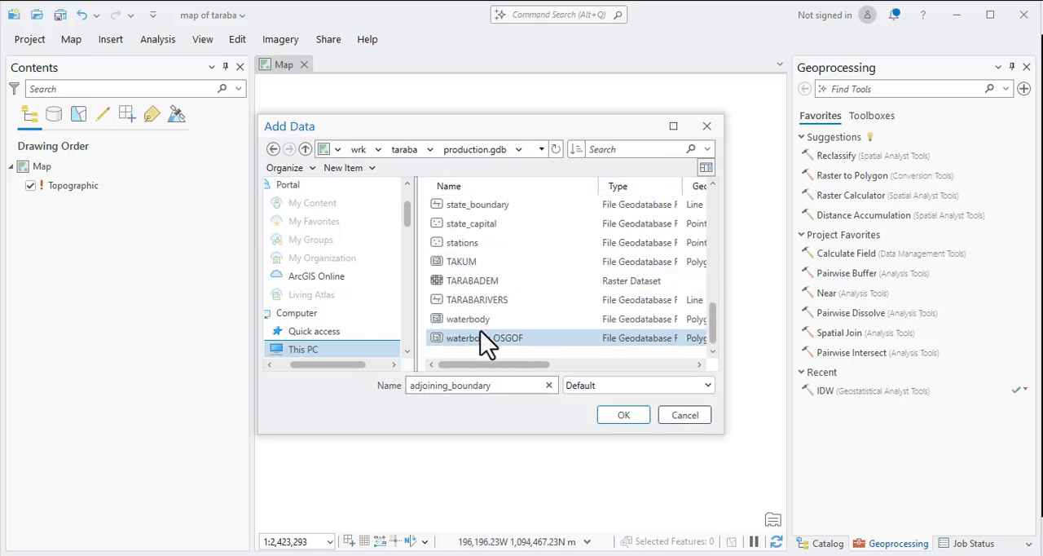
left_click(476, 343, "shift")
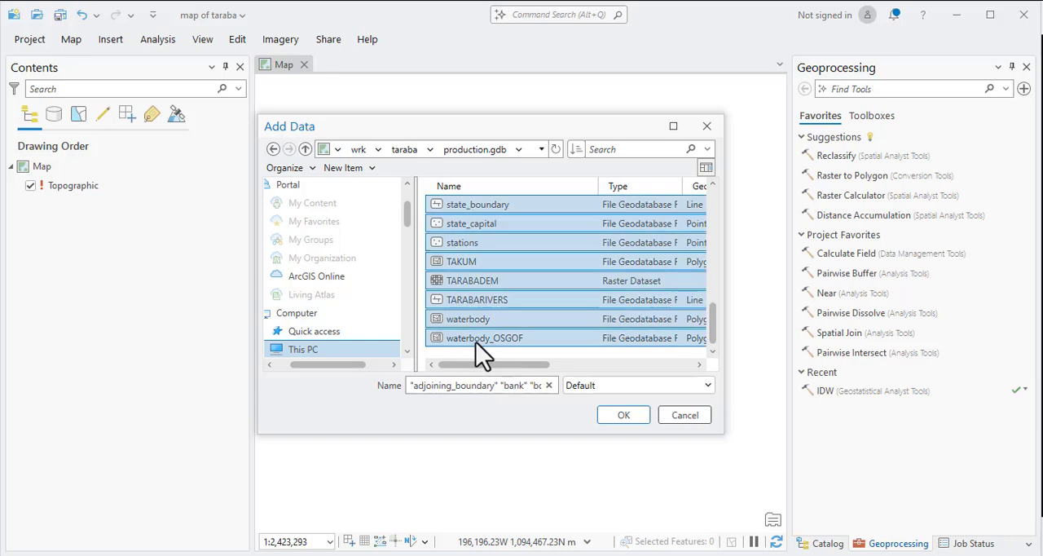
Try the Layer Files and Packages and Geodatabase Items type filters on the dataset list, and return the filter to Default.
left_click(608, 384)
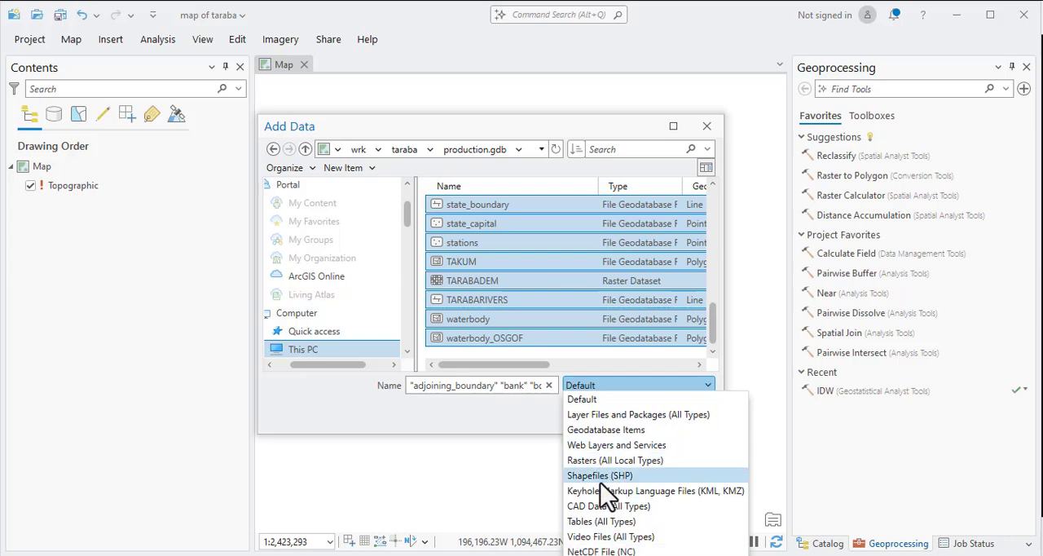
left_click(603, 416)
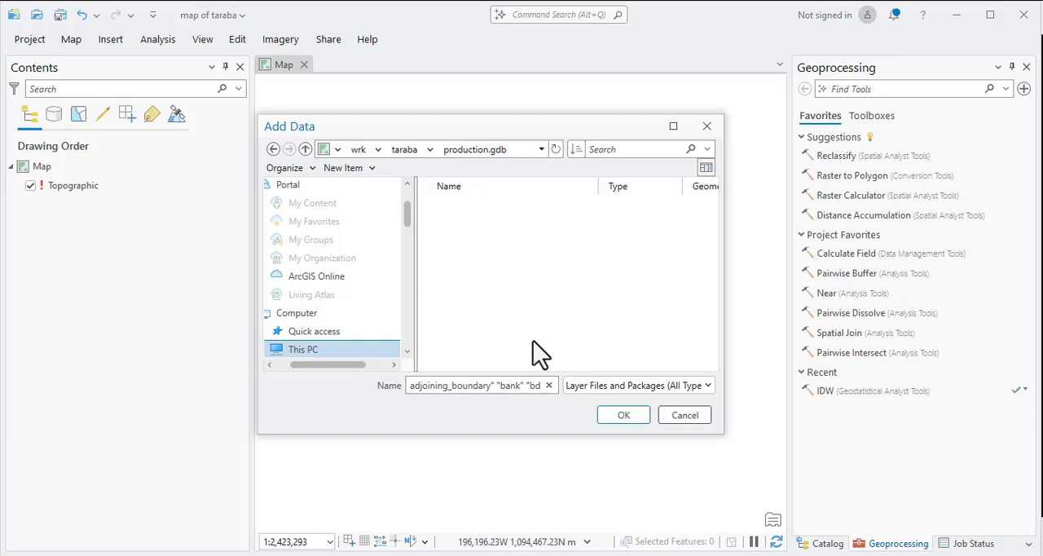
left_click(594, 386)
scroll(599, 401, "up", 3)
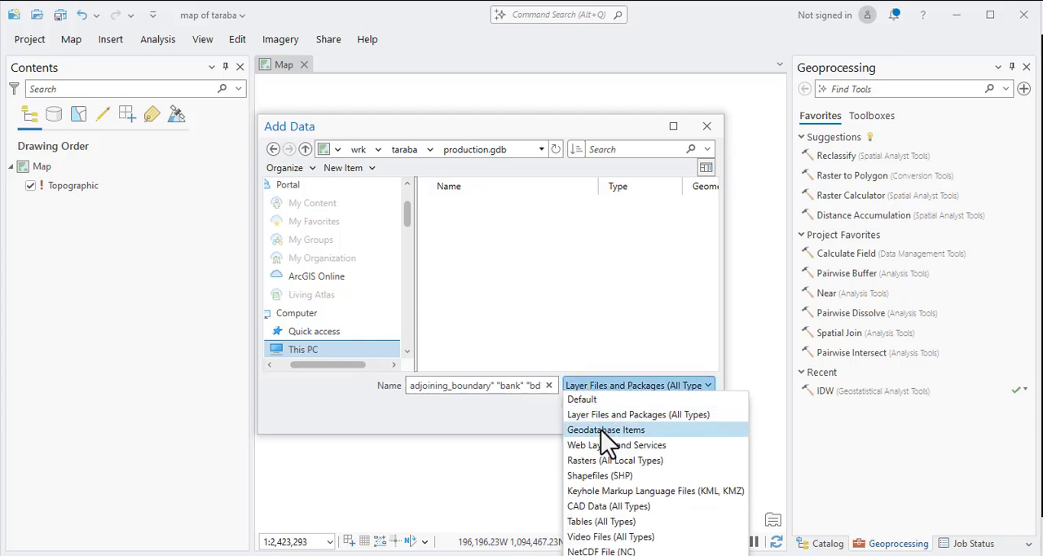
left_click(601, 430)
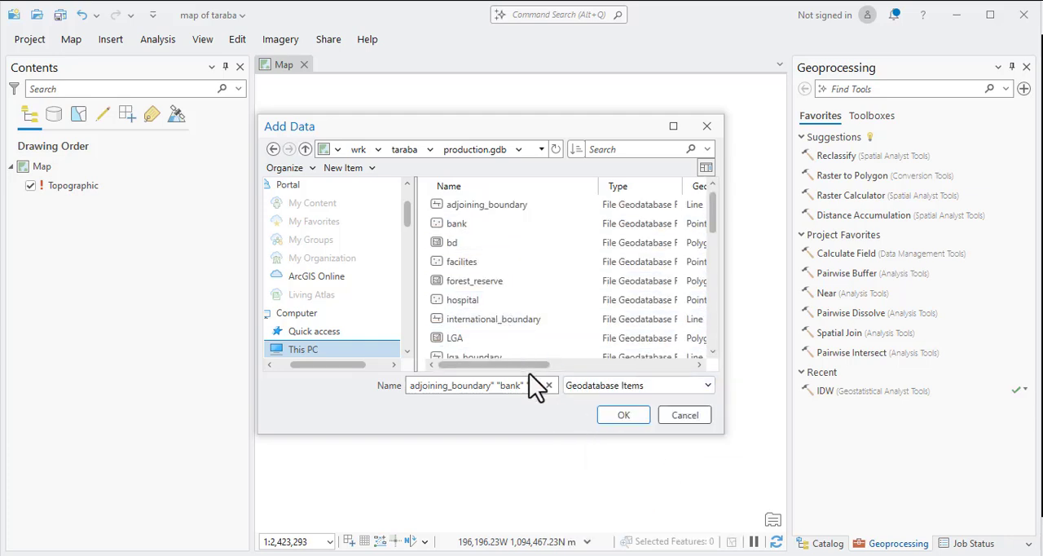
left_click(615, 388)
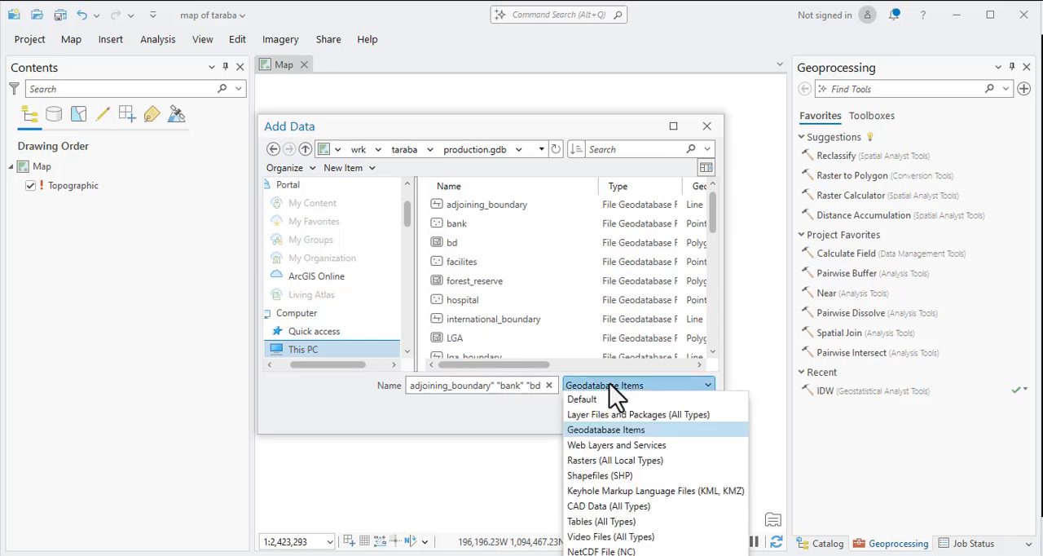
left_click(581, 400)
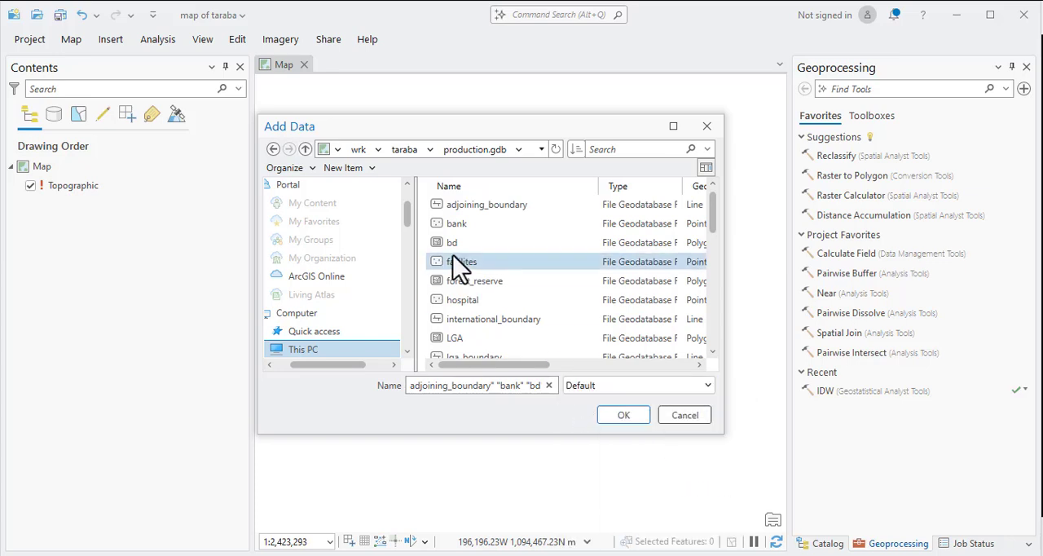
Add all production.gdb datasets, from adjoining_boundary through waterbody_OSGOF, to the map.
left_click(450, 205)
scroll(514, 308, "down", 8)
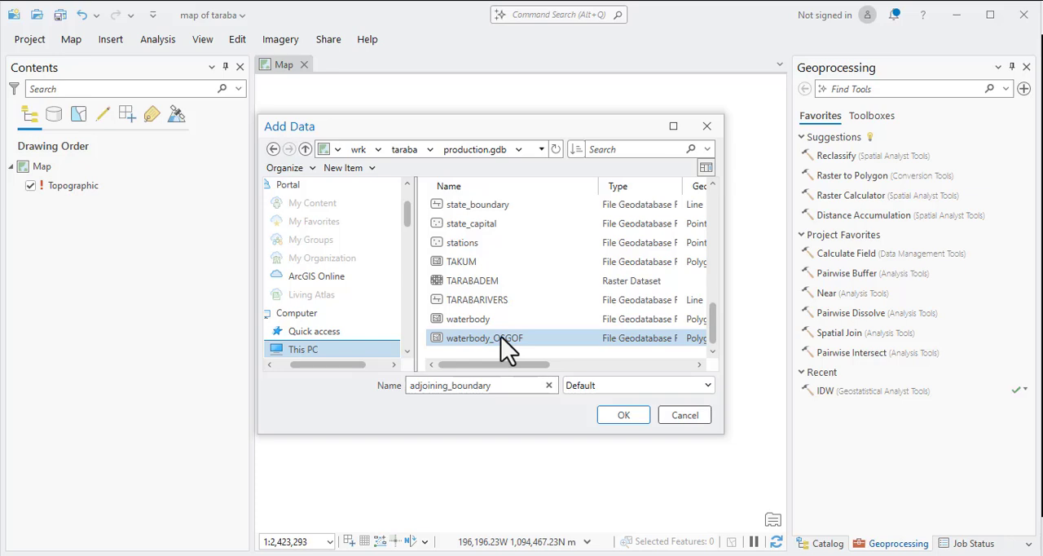
left_click(519, 338, "shift")
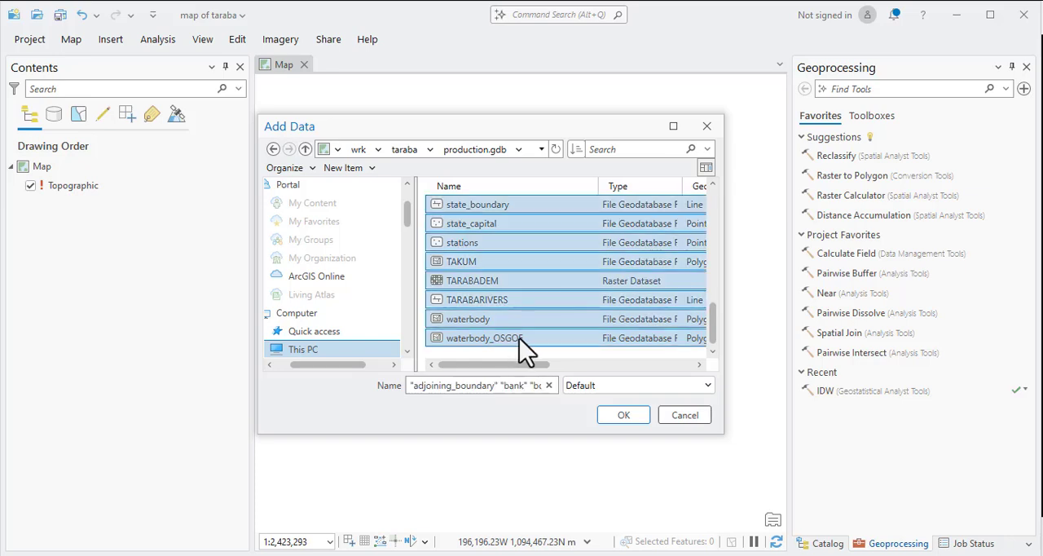
left_click(624, 418)
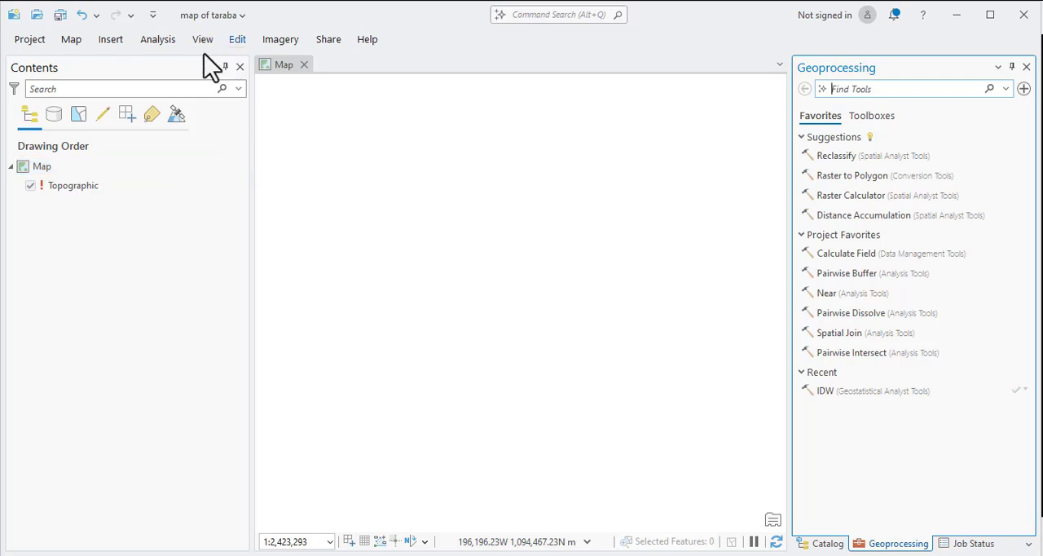
Check the job status, and inspect the added layers on the map and in the drawing order.
left_click(69, 40)
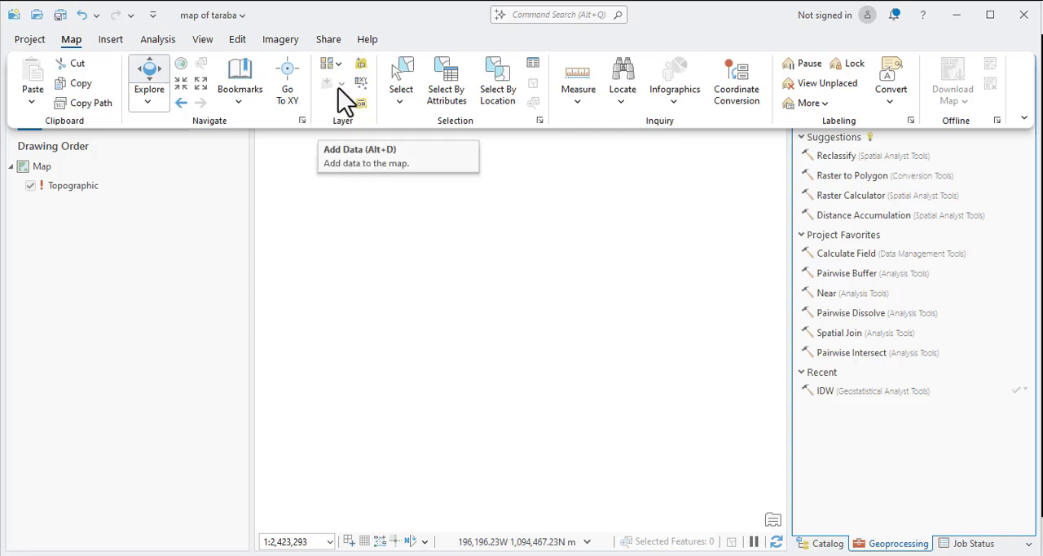
left_click(964, 544)
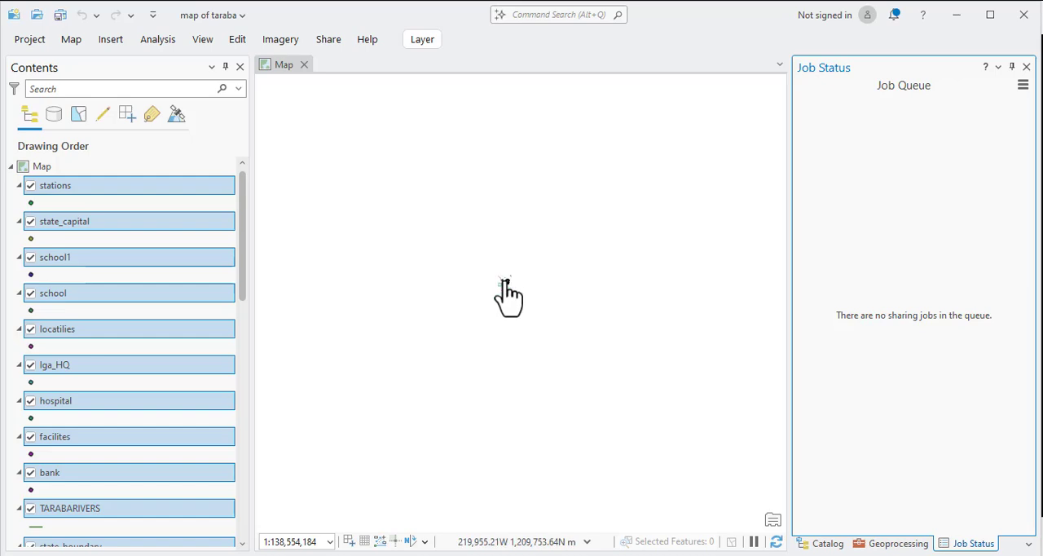
scroll(506, 285, "up", 5)
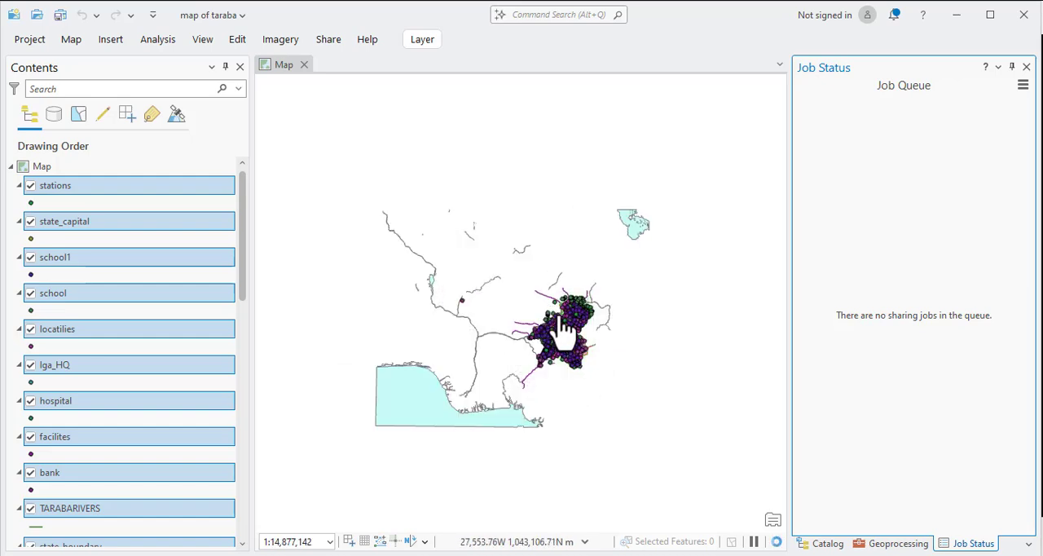
scroll(110, 463, "down", 5)
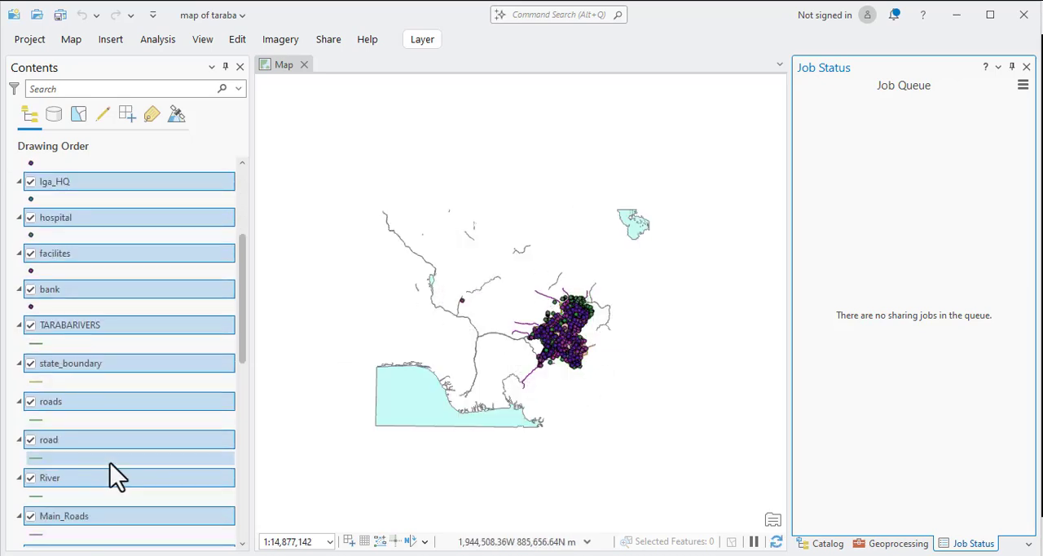
Turn off the waterbody_OSGOF layer and remove it from the map.
scroll(96, 511, "down", 3)
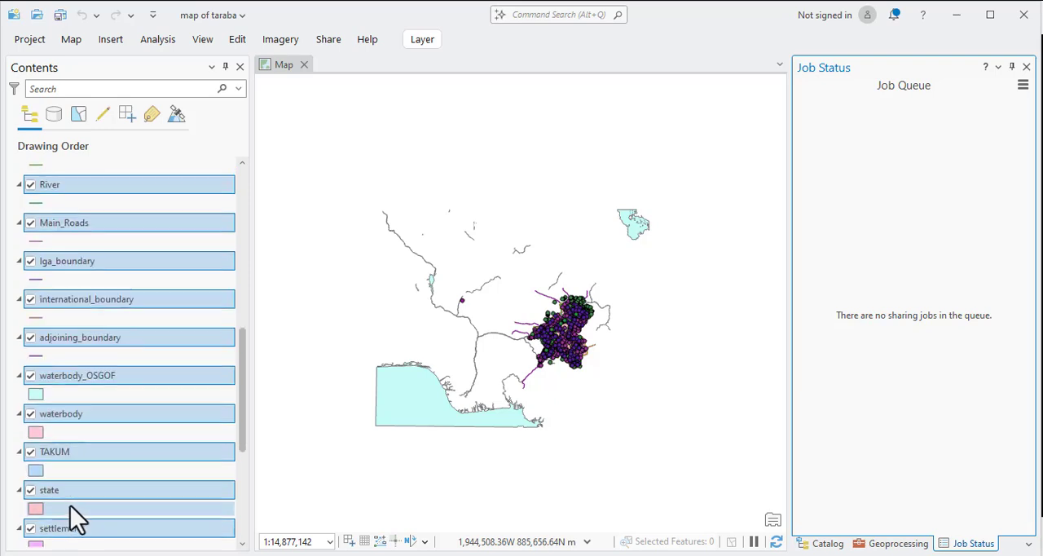
left_click(48, 380)
left_click(31, 377)
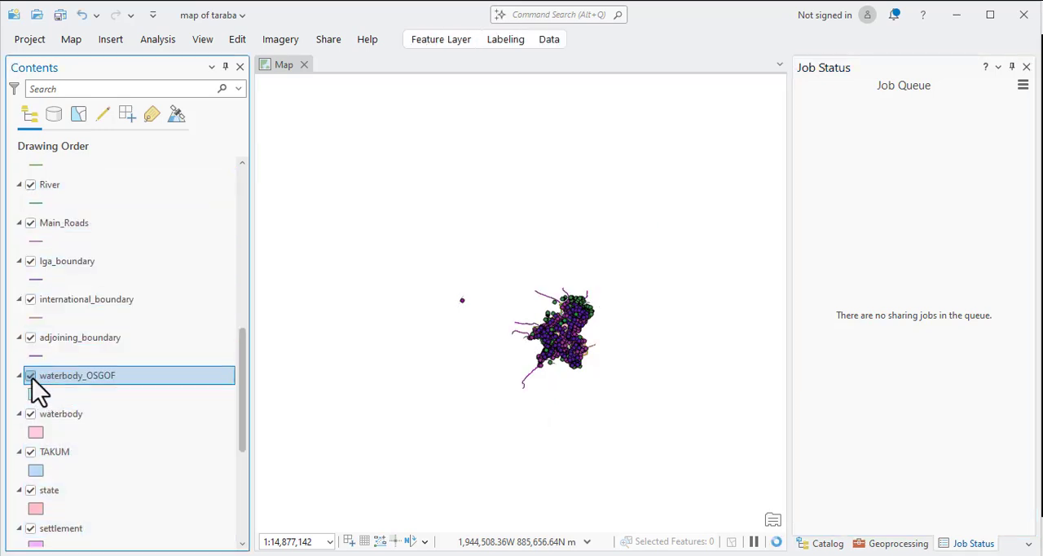
left_click(31, 377)
left_click(31, 377)
right_click(88, 375)
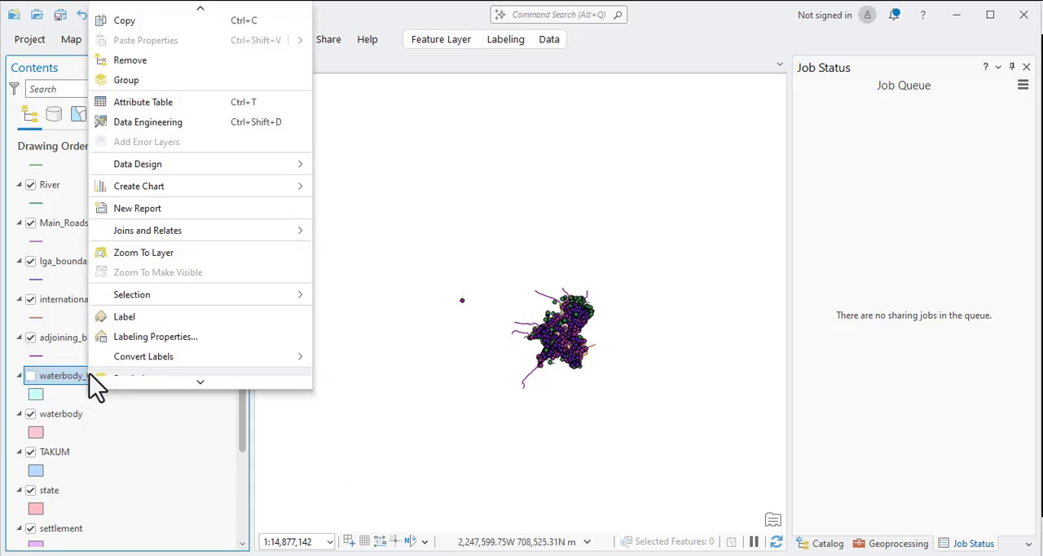
left_click(145, 60)
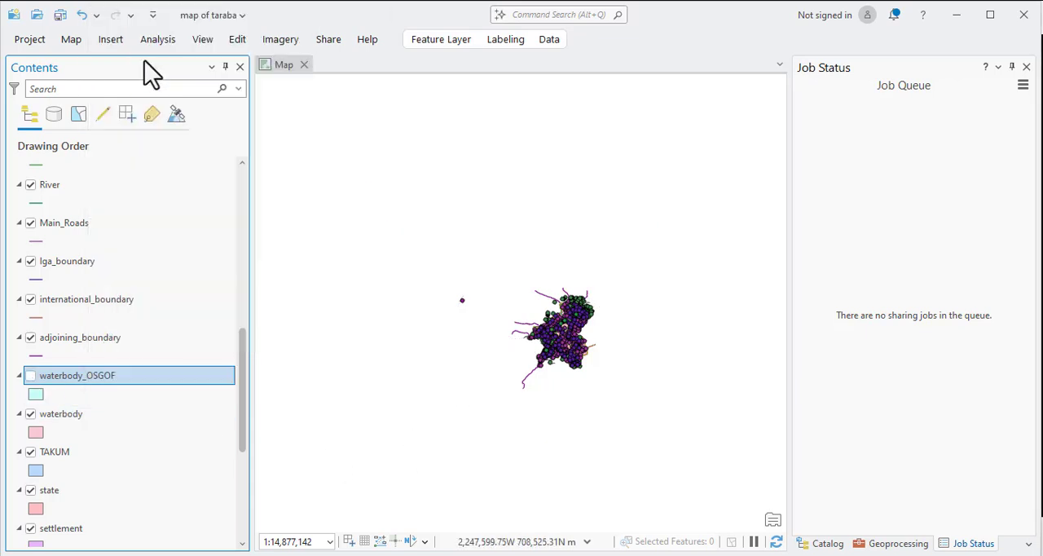
Turn off the lga_OLD and state layers, and inspect the remaining layers around the rivers on the map.
scroll(562, 353, "up", 5)
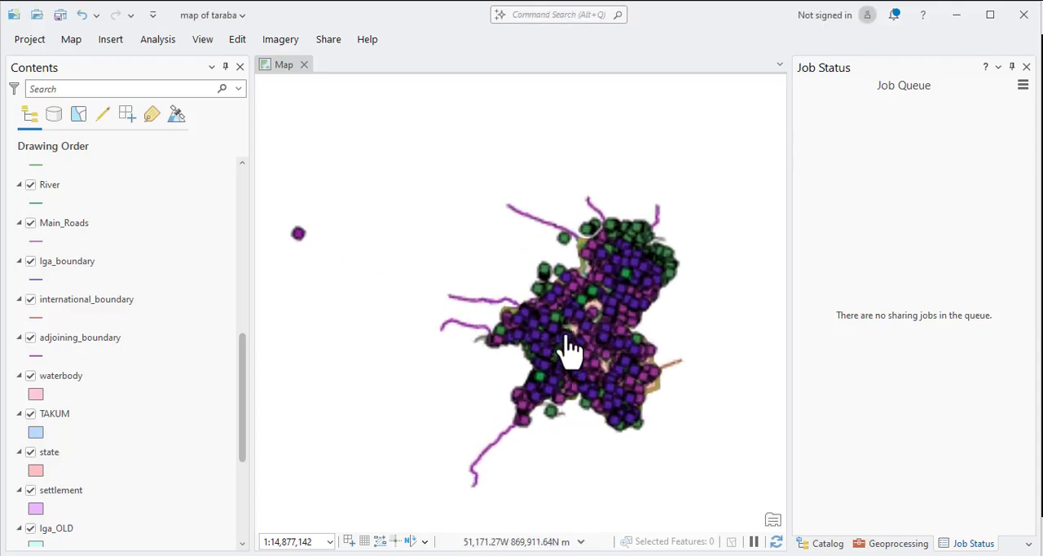
scroll(468, 335, "down", 3)
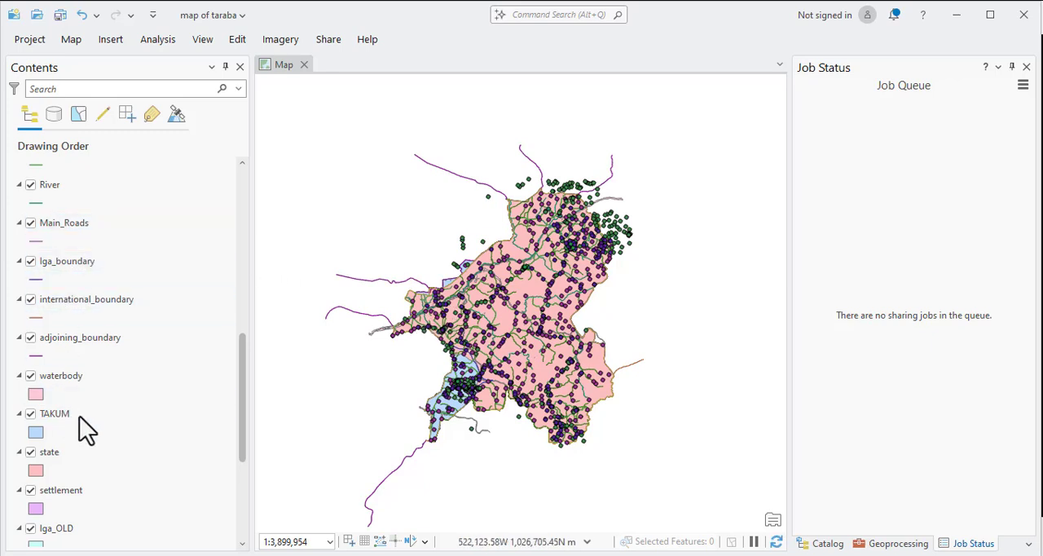
scroll(57, 481, "down", 2)
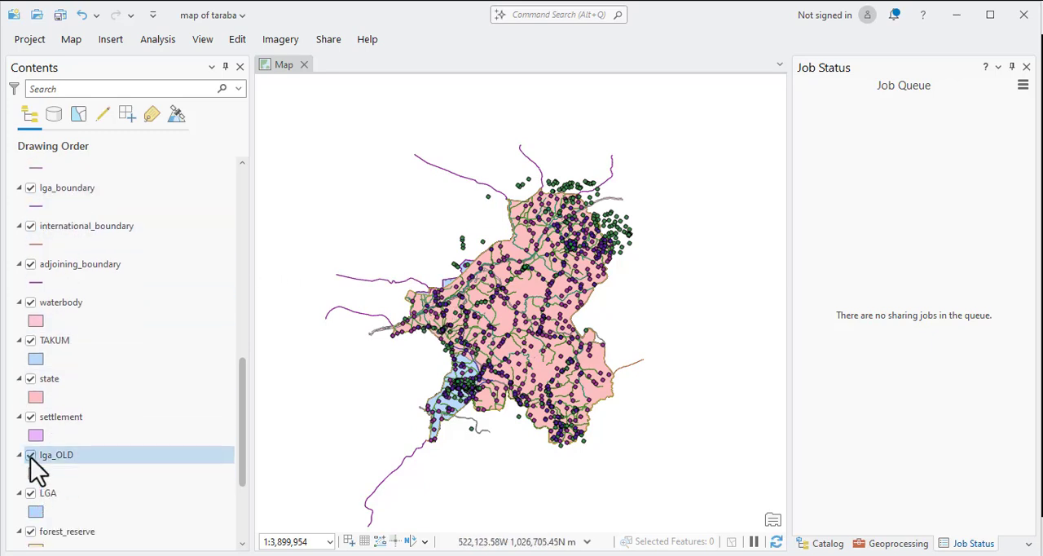
left_click(30, 455)
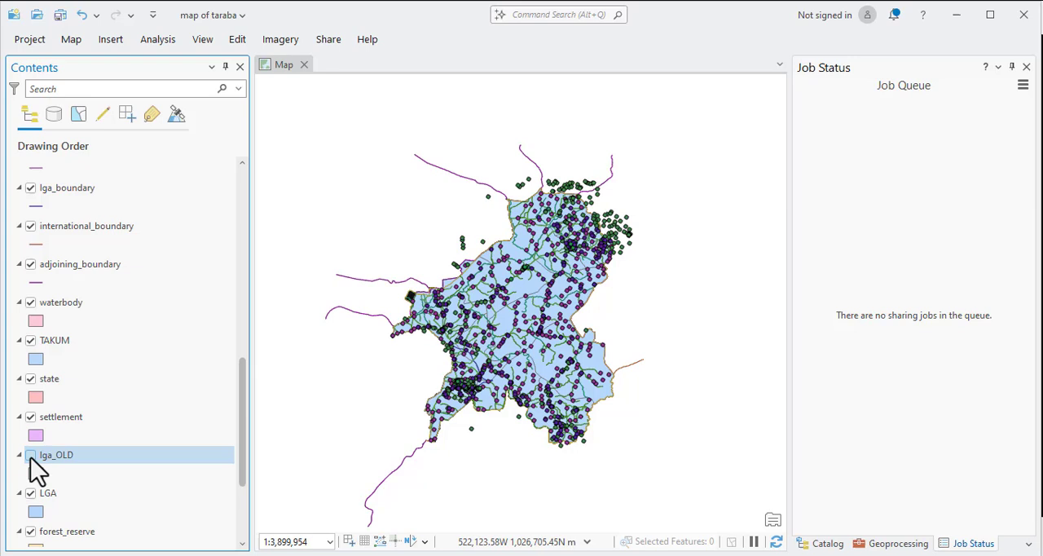
left_click(30, 380)
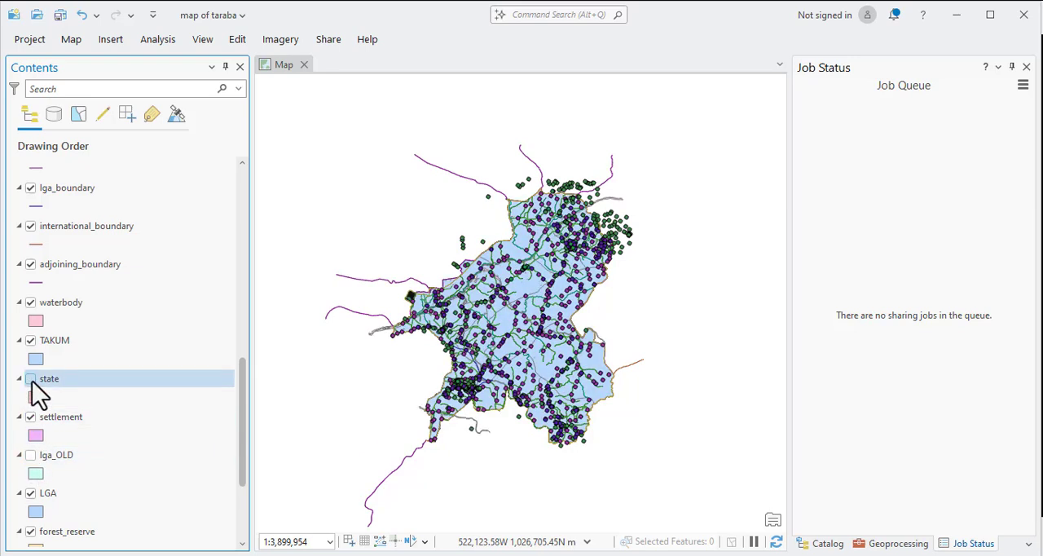
scroll(461, 327, "down", 3)
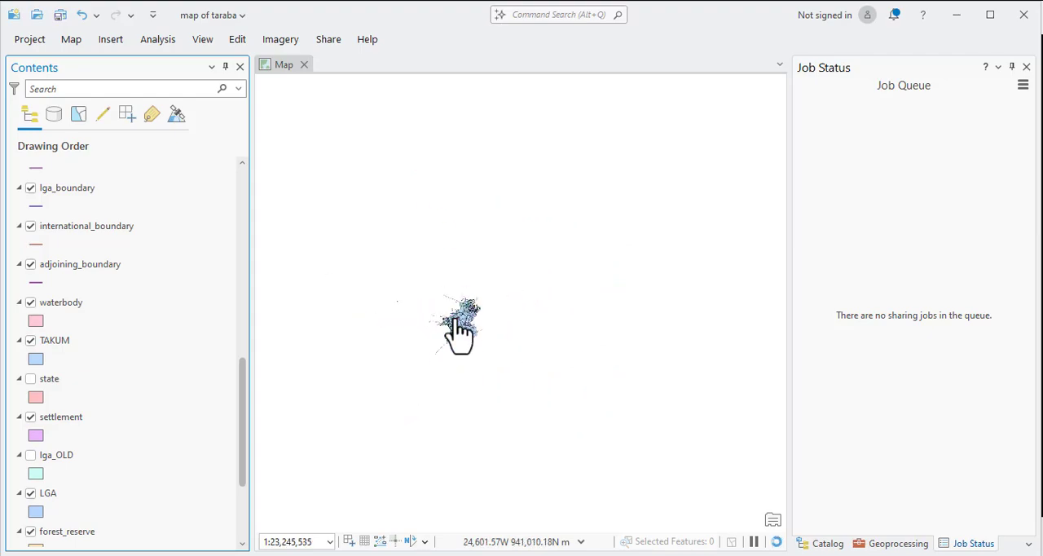
scroll(462, 330, "up", 5)
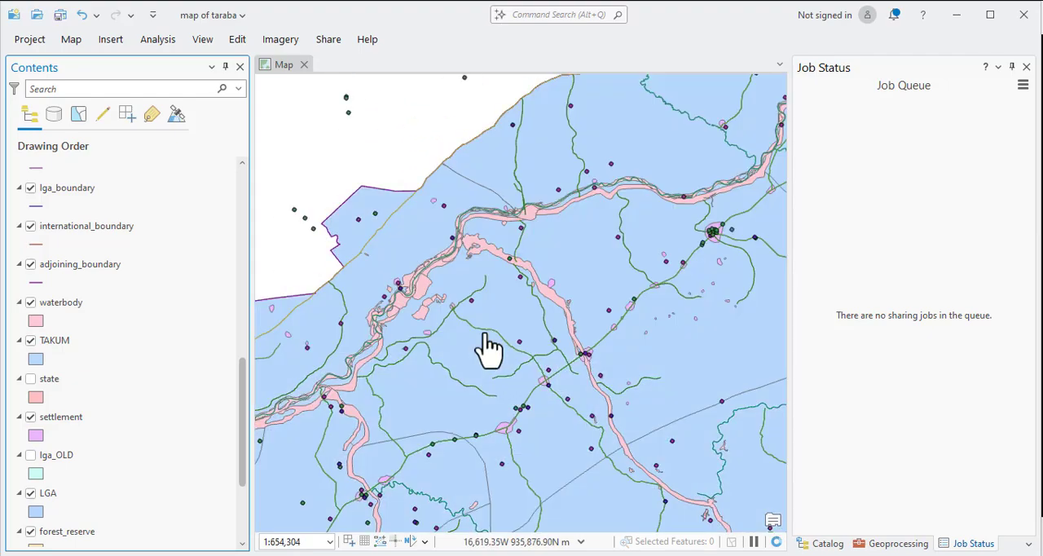
left_click_drag(477, 349, 543, 291)
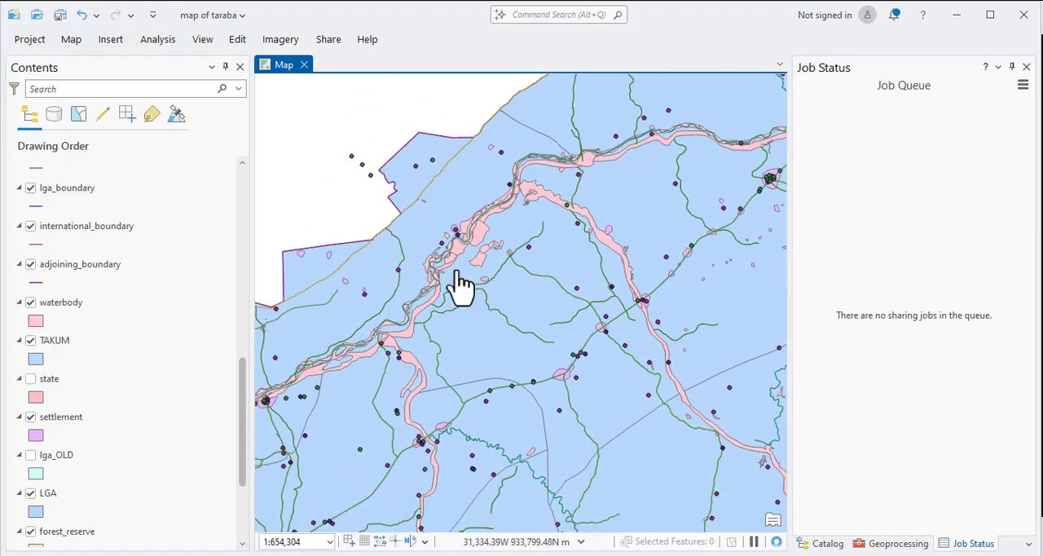
scroll(400, 260, "down", 1)
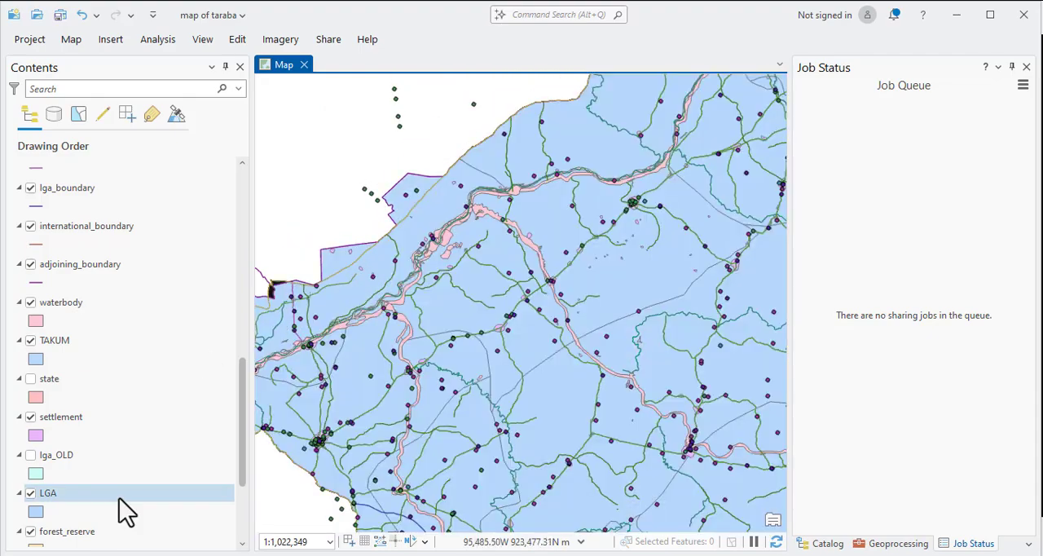
Remove the lga_OLD and state layers from the map.
left_click(53, 456)
right_click(53, 456)
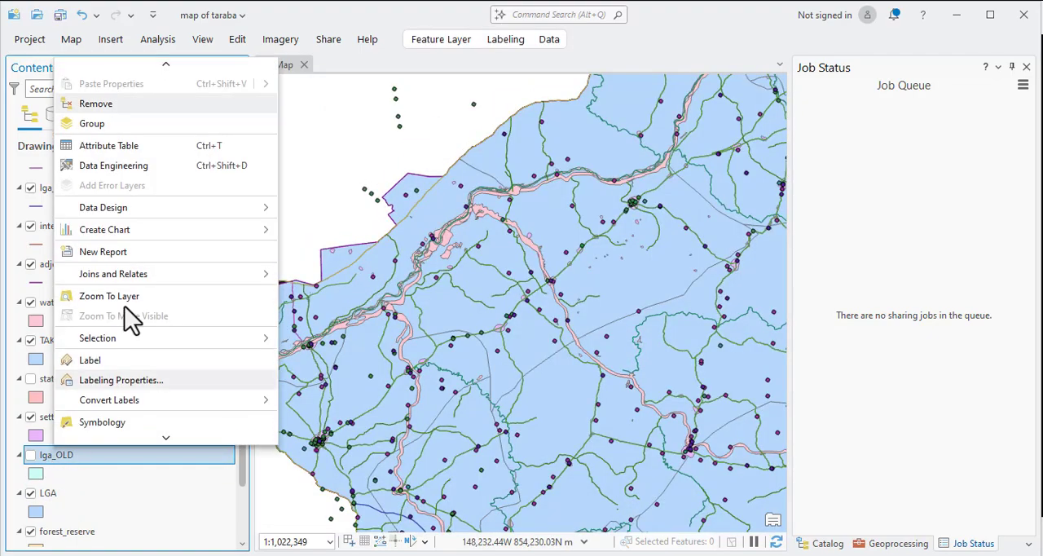
left_click(131, 106)
left_click(54, 380)
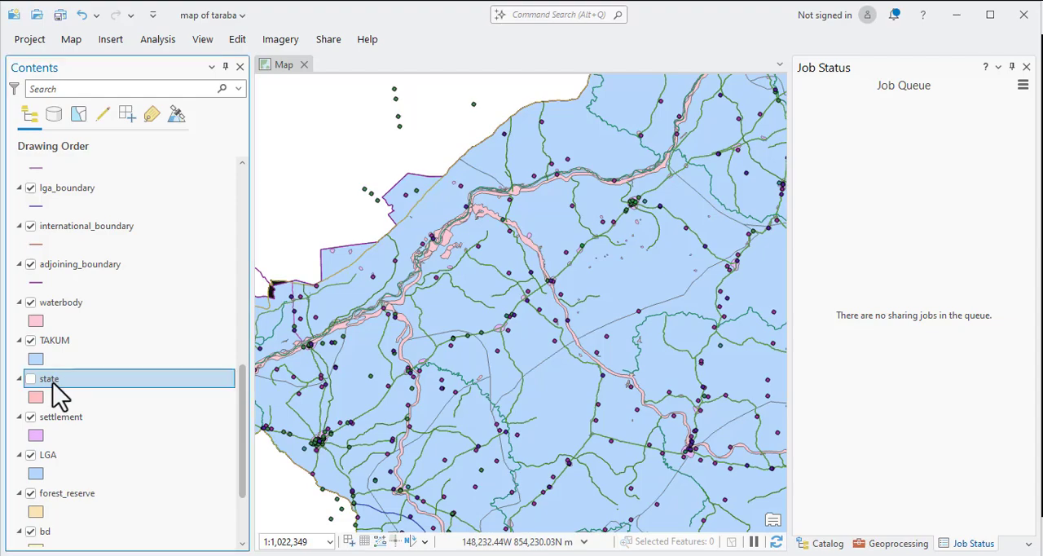
right_click(53, 383)
left_click(105, 30)
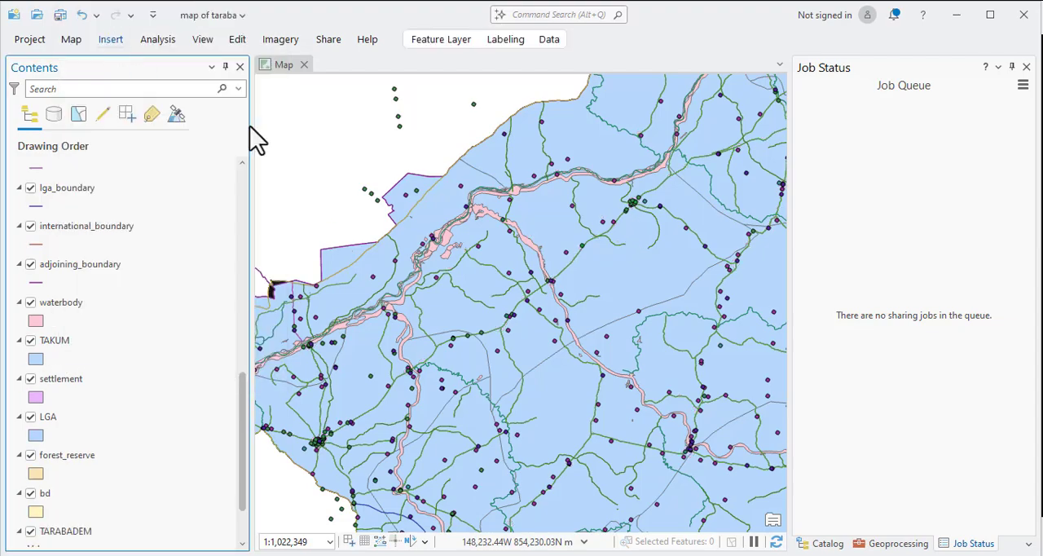
scroll(440, 291, "up", 3)
scroll(440, 292, "down", 3)
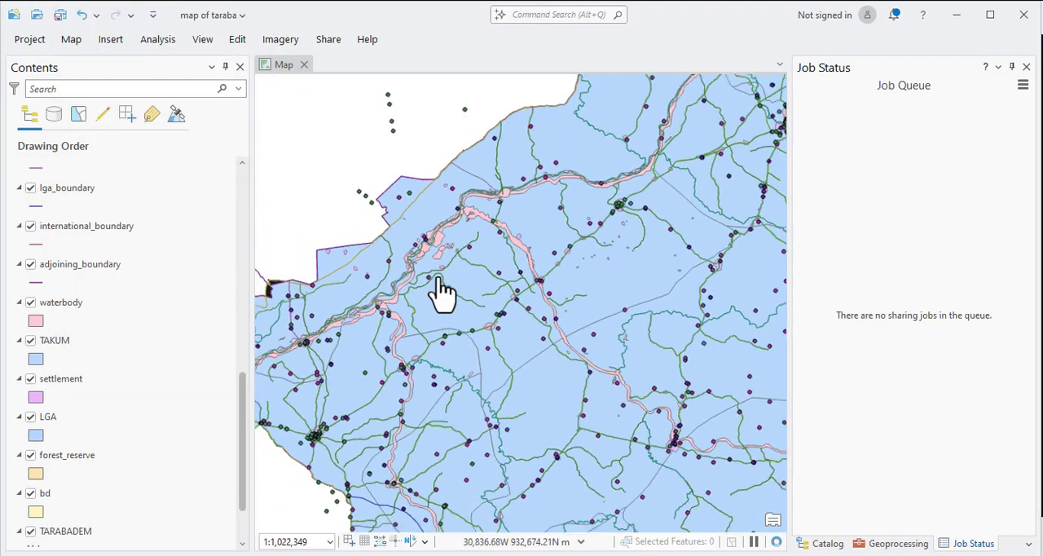
scroll(440, 292, "down", 4)
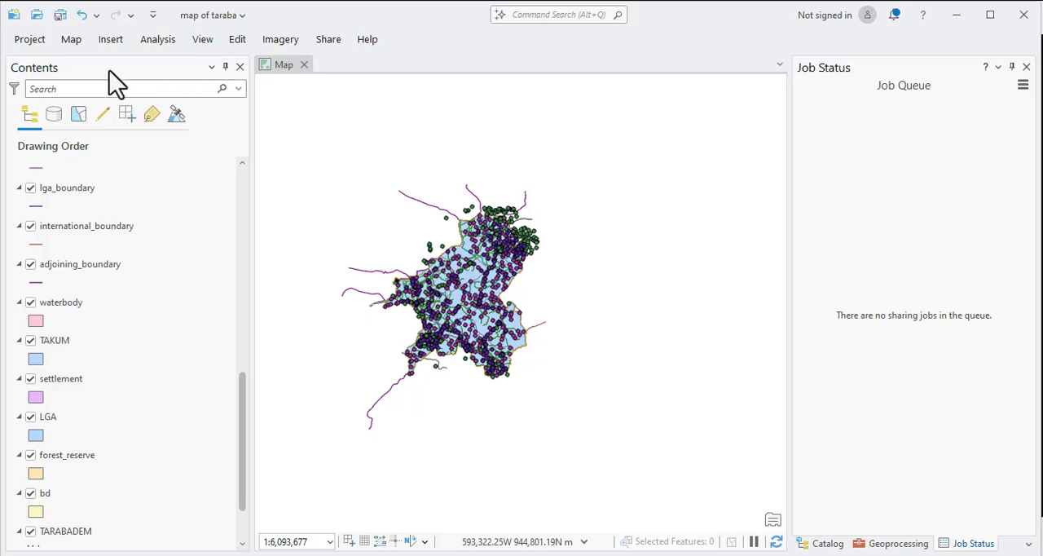
Start adding data to the map and select DEM.TIF in the map prducti folder inside taraba.
left_click(110, 41)
left_click(70, 44)
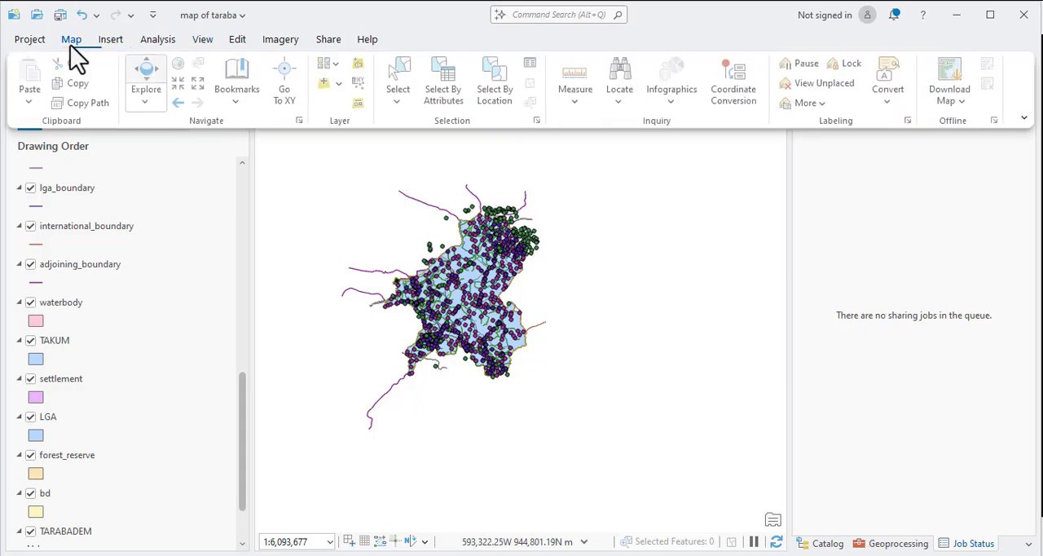
left_click(327, 84)
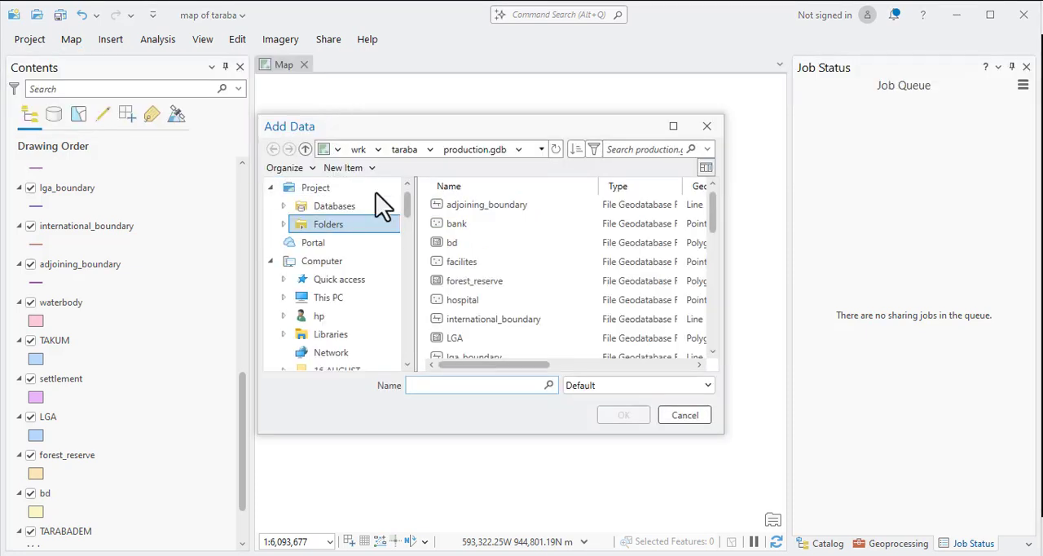
left_click(404, 151)
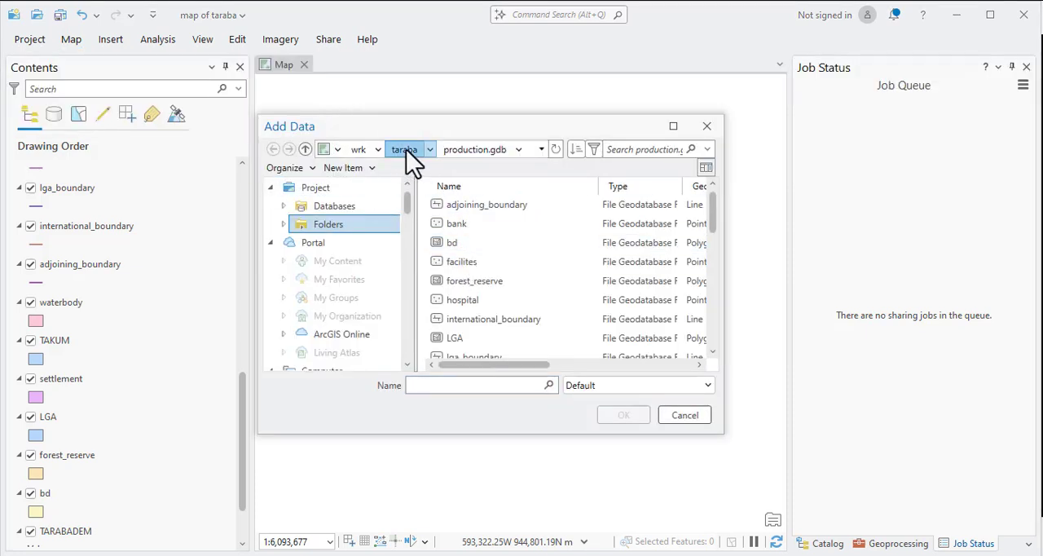
scroll(499, 313, "down", 1)
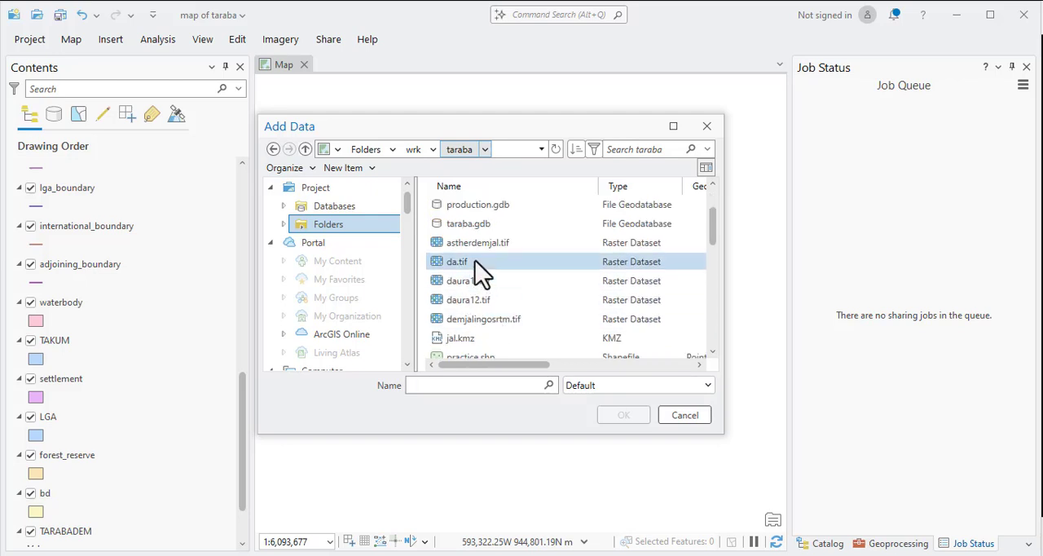
scroll(481, 273, "down", 3)
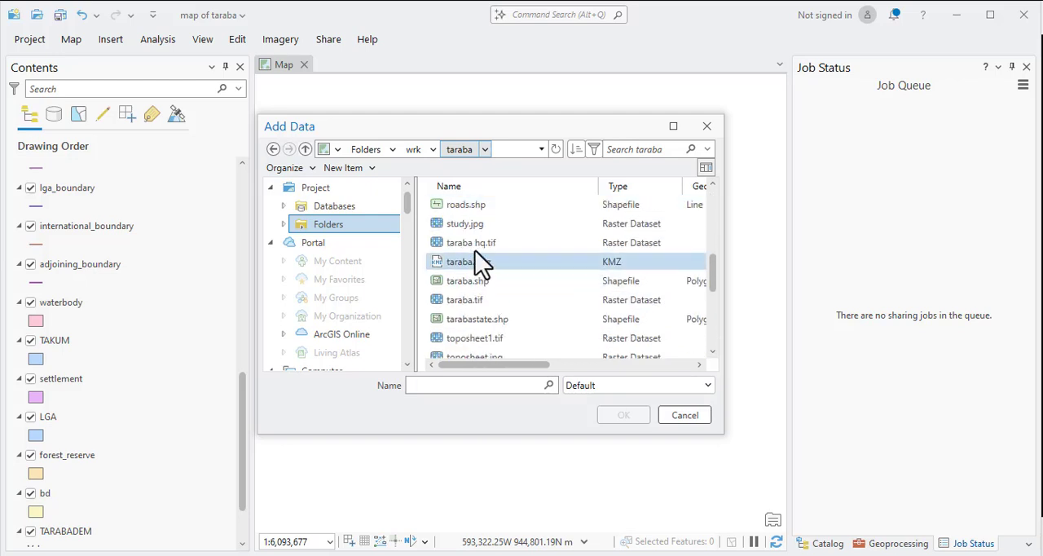
scroll(480, 245, "down", 1)
scroll(488, 334, "down", 3)
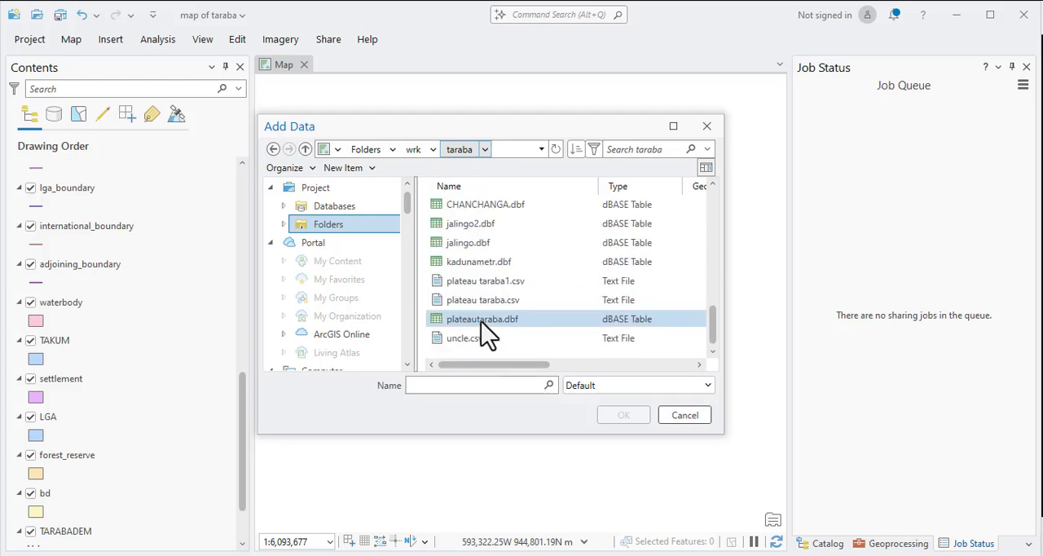
scroll(487, 261, "up", 8)
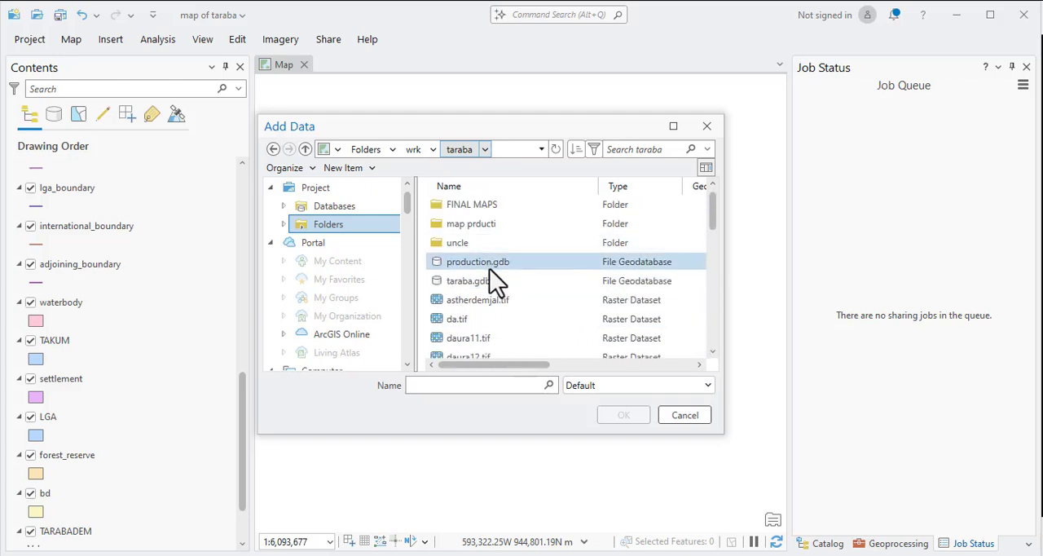
scroll(489, 338, "down", 1)
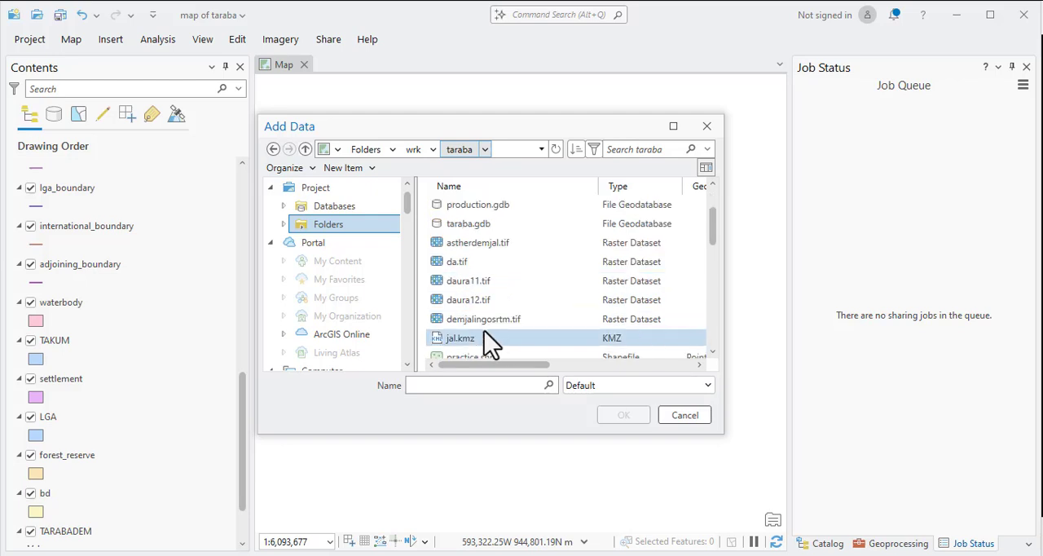
scroll(484, 338, "down", 1)
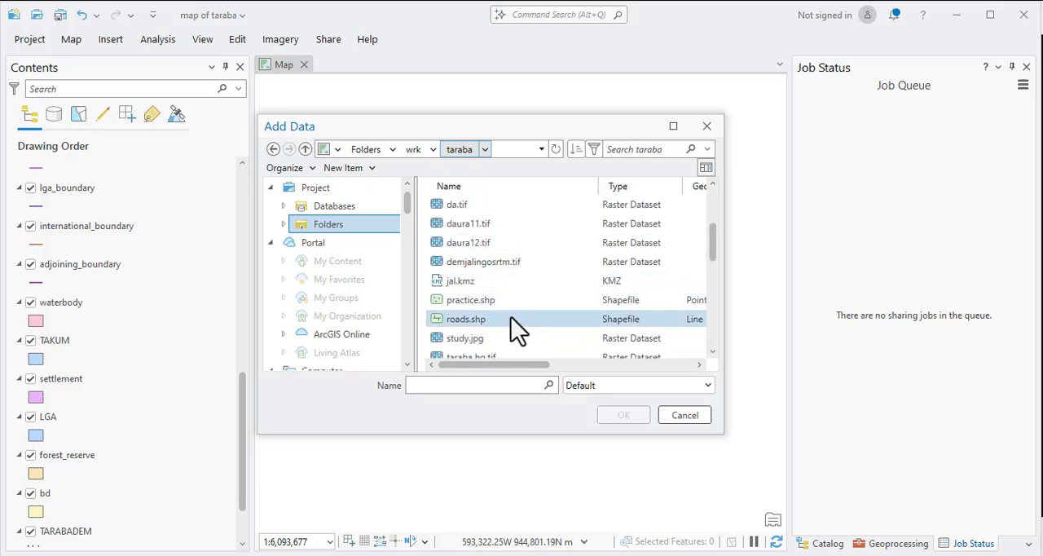
scroll(482, 320, "up", 2)
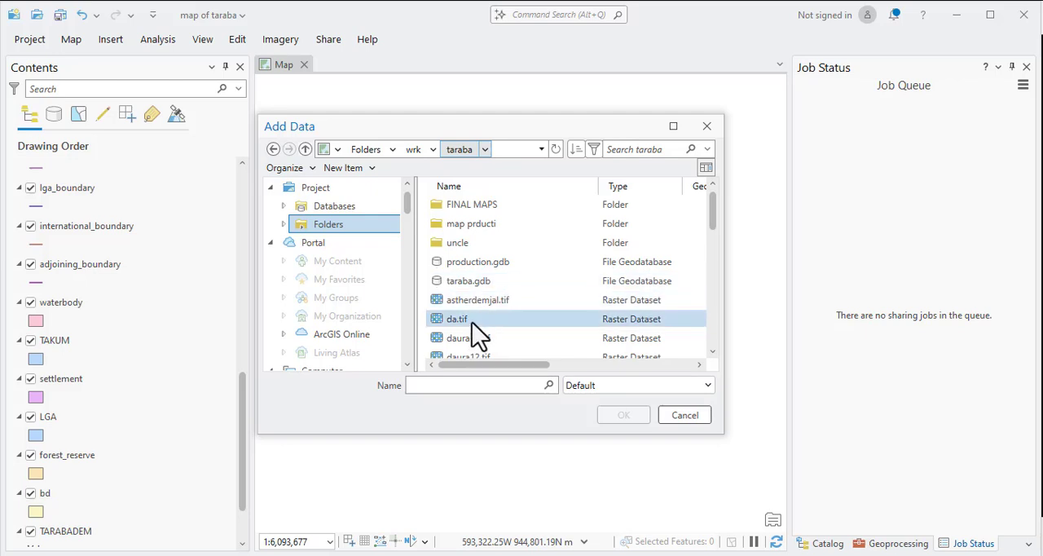
double_click(471, 225)
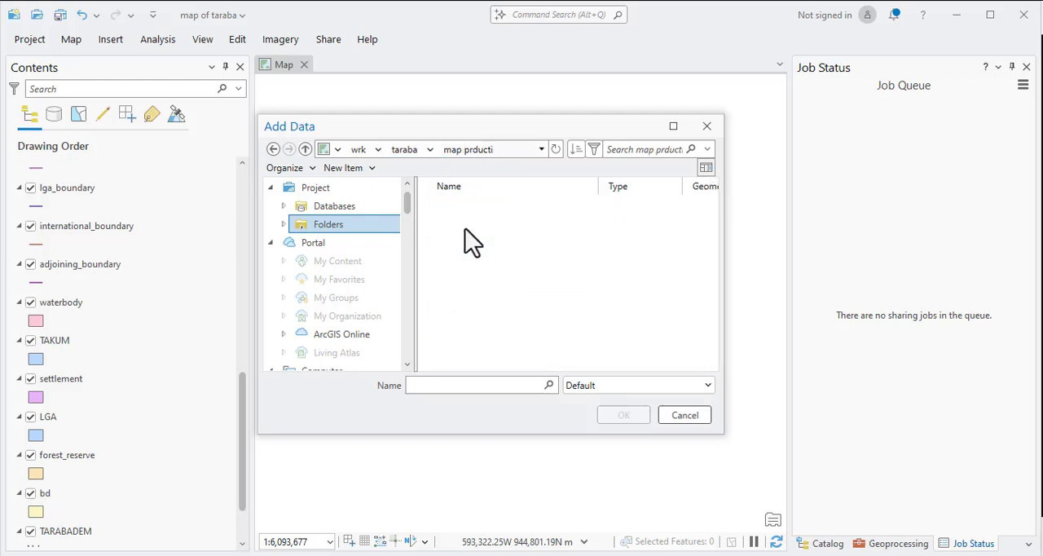
left_click(475, 281)
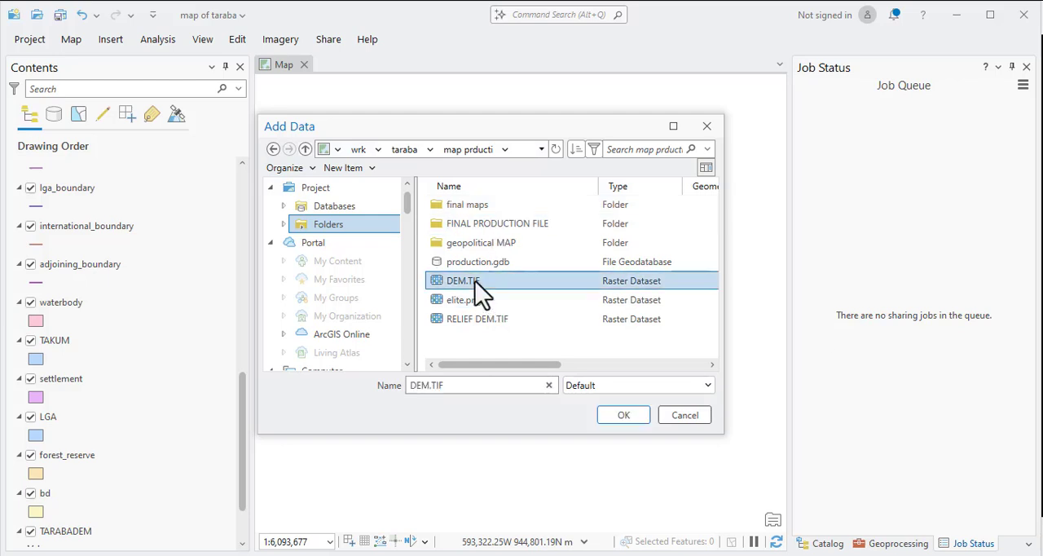
Try the Rasters (All Local Types) filter on the file list, and return the filter to Default.
left_click(595, 384)
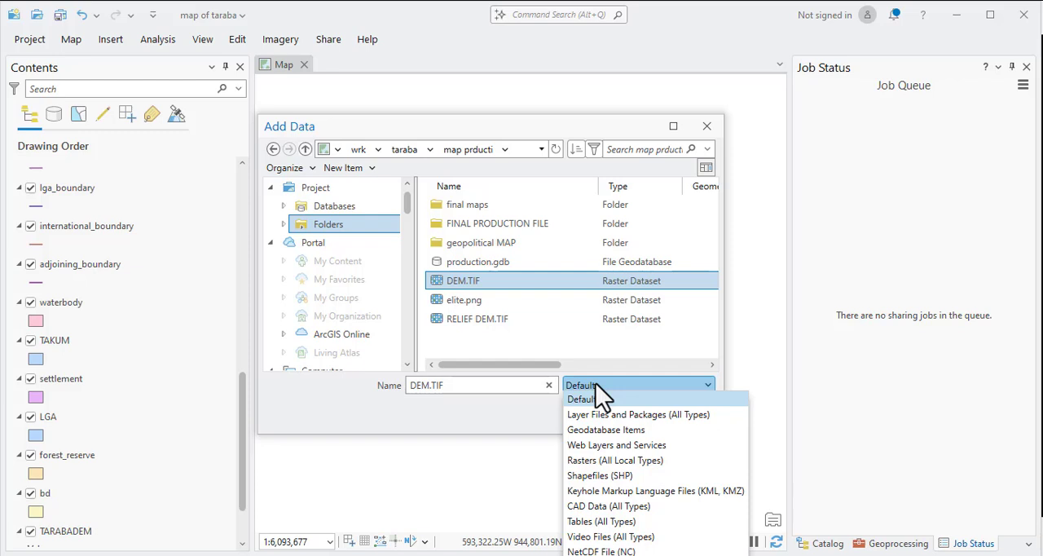
left_click(644, 460)
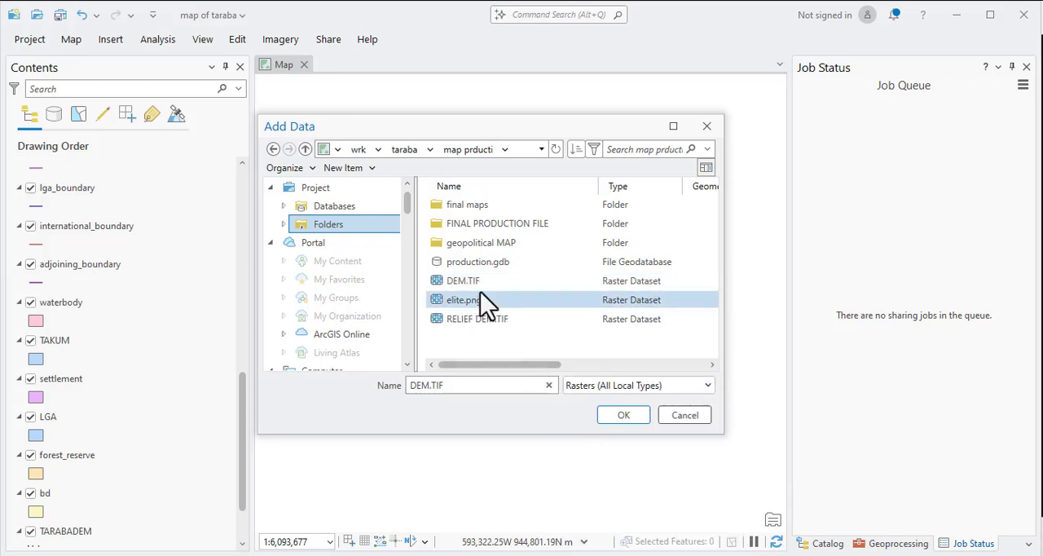
left_click(624, 388)
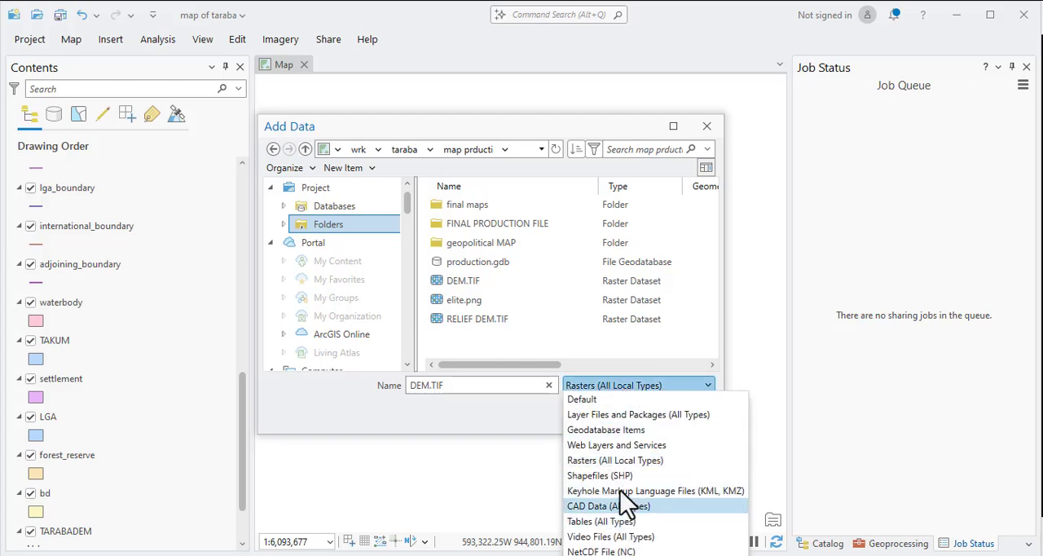
left_click(582, 400)
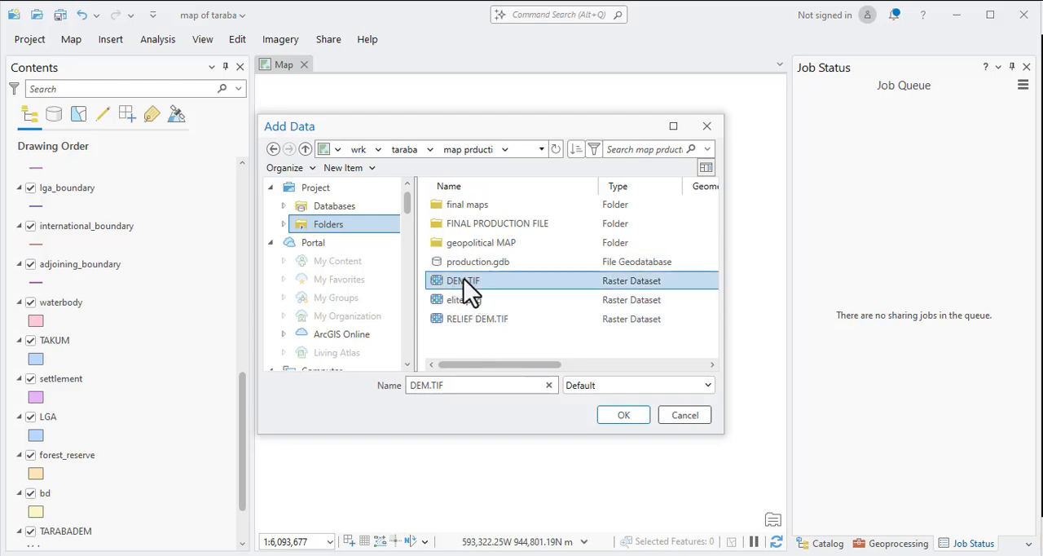
Add the selected DEM.TIF raster to the map.
left_click(619, 418)
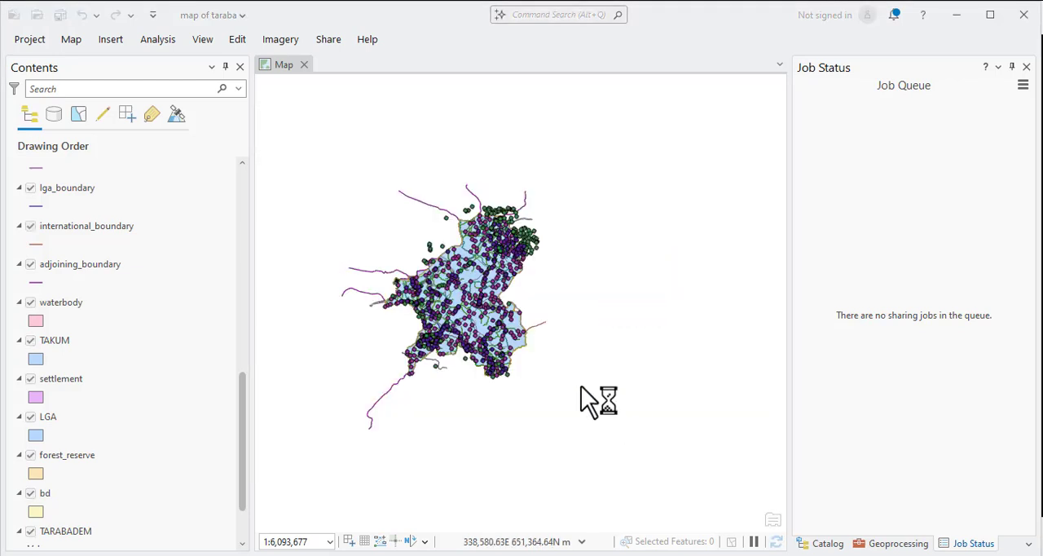
Move the DEM raster above the vector layers in the drawing order and check it on the map.
mouse_move(120, 545)
left_mouse_down()
mouse_move(130, 304)
mouse_move(84, 153)
mouse_move(63, 203)
left_mouse_up()
scroll(463, 307, "down", 6)
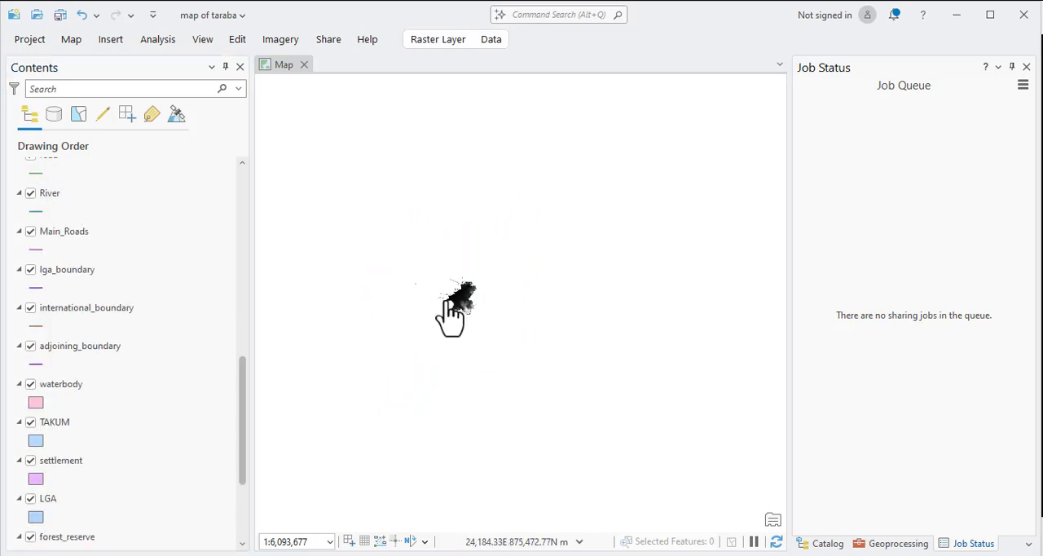
scroll(449, 303, "up", 8)
scroll(605, 285, "up", 4)
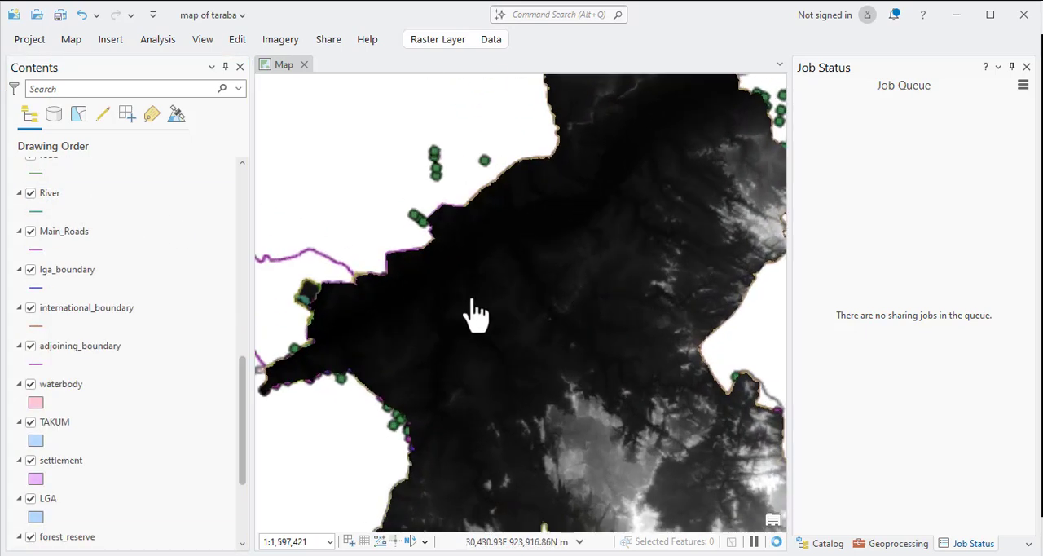
scroll(444, 301, "down", 4)
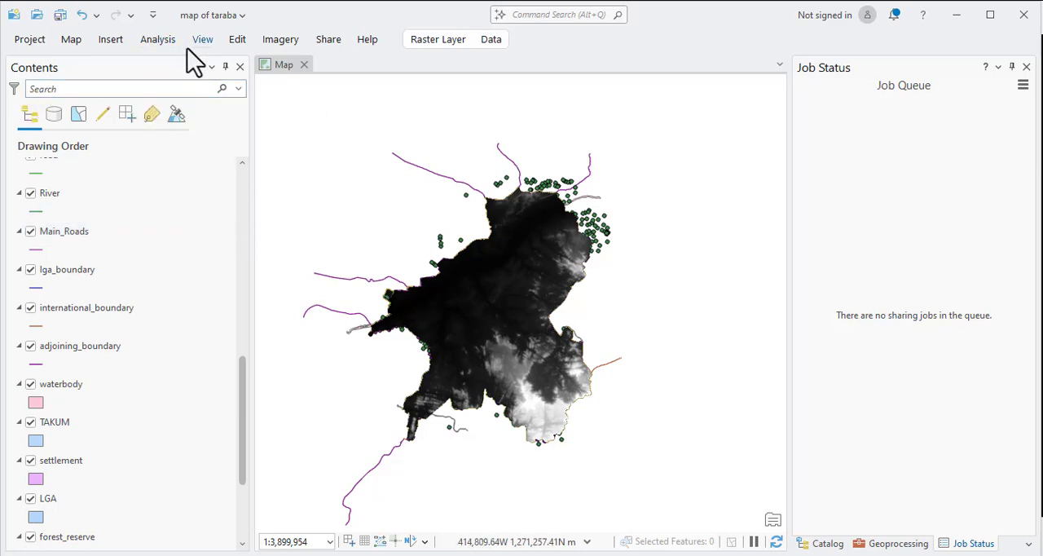
Open the XY Table To Point tool for adding points from a table.
left_click(70, 43)
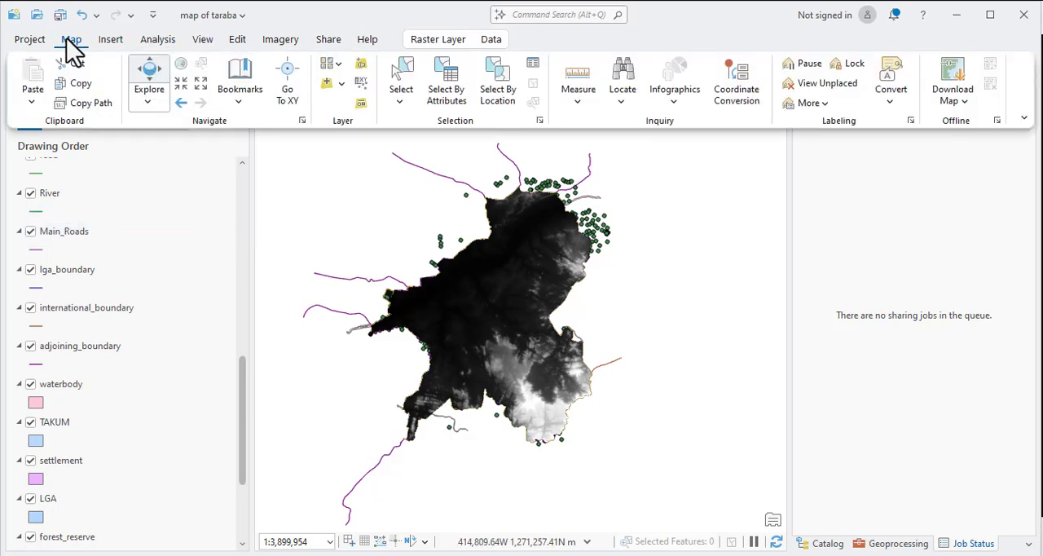
left_click(342, 85)
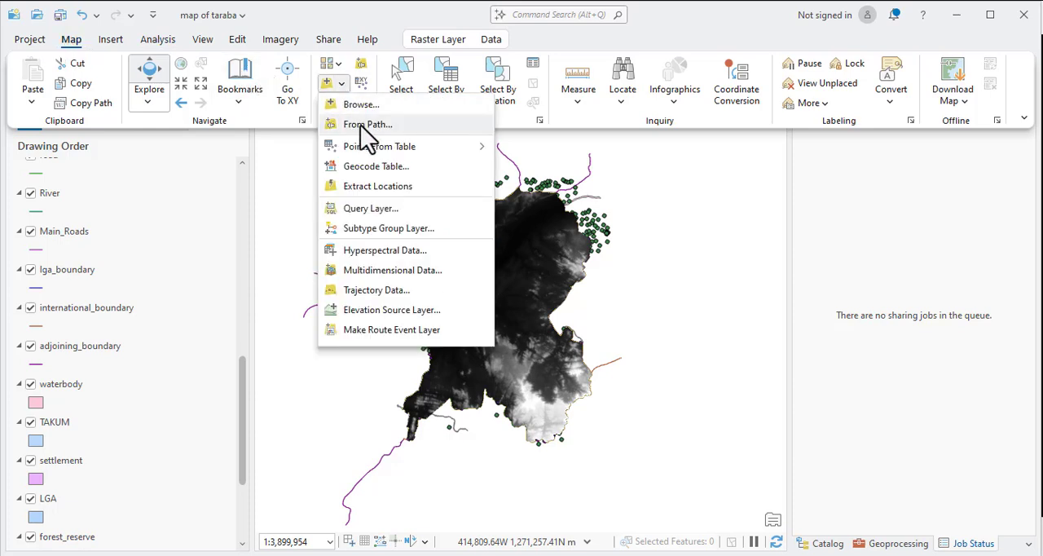
mouse_move(374, 151)
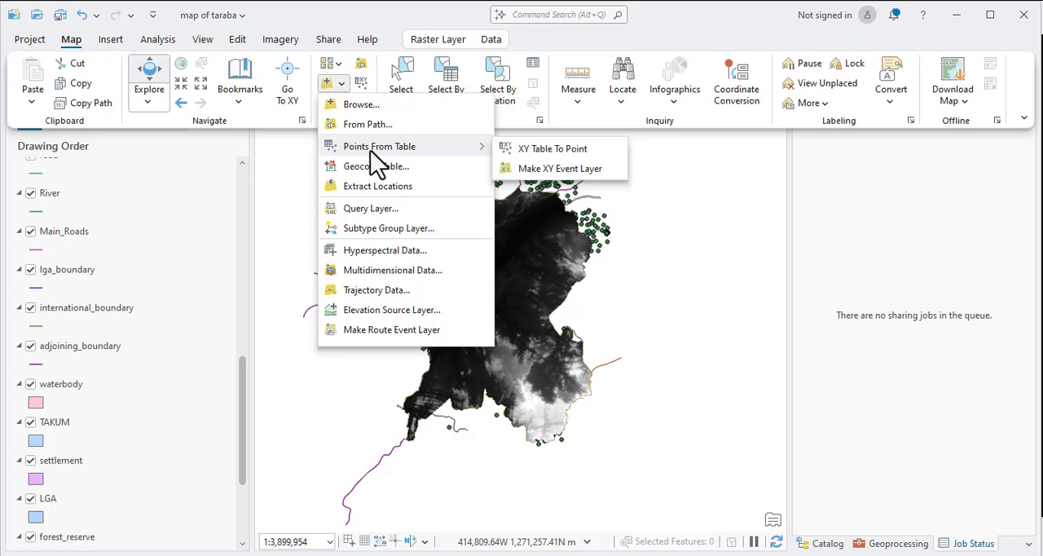
left_click(540, 150)
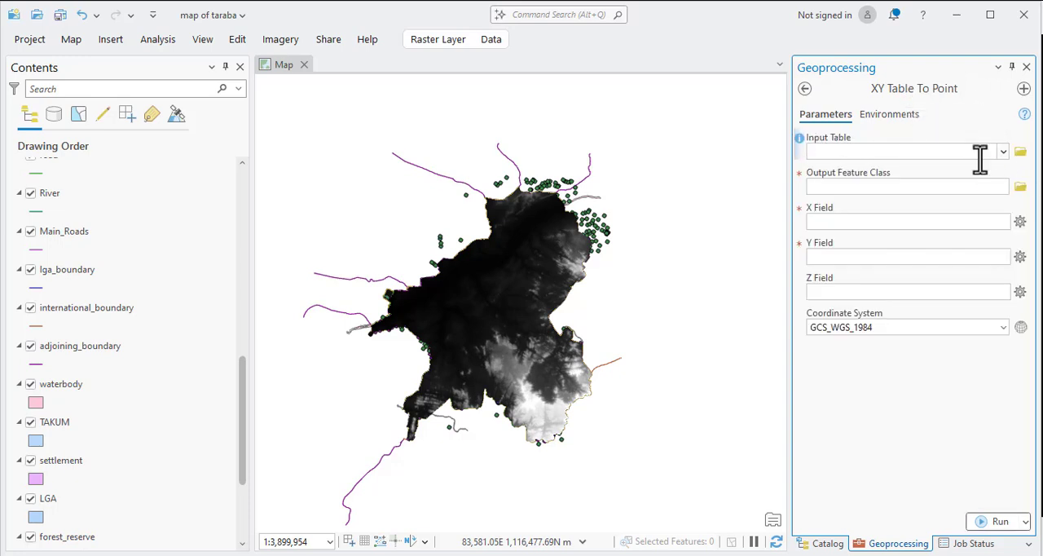
Browse for the input table in the SURVEY DATA folder inside wrk on Local Disk (C:).
left_click(1020, 152)
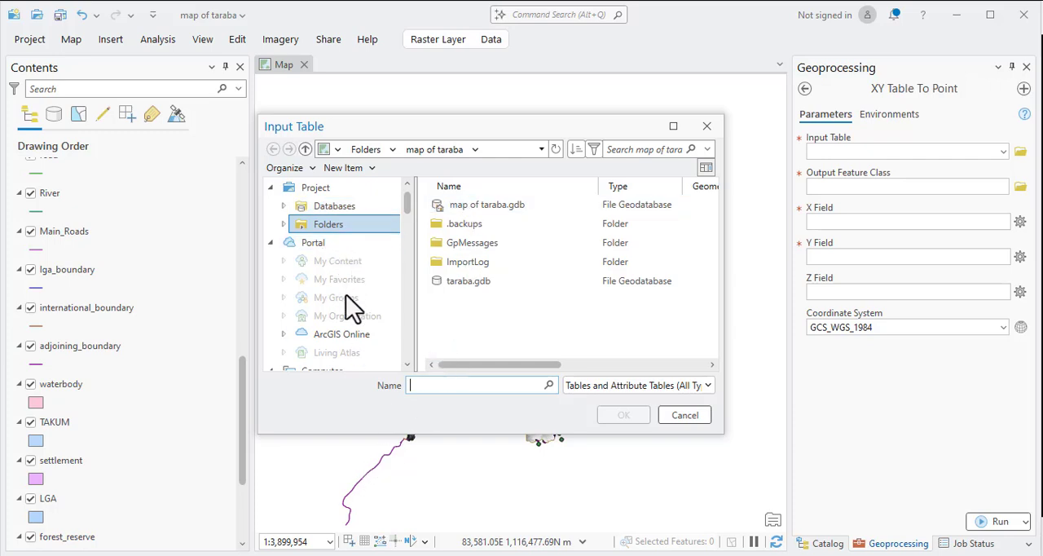
scroll(346, 314, "down", 5)
left_click(332, 229)
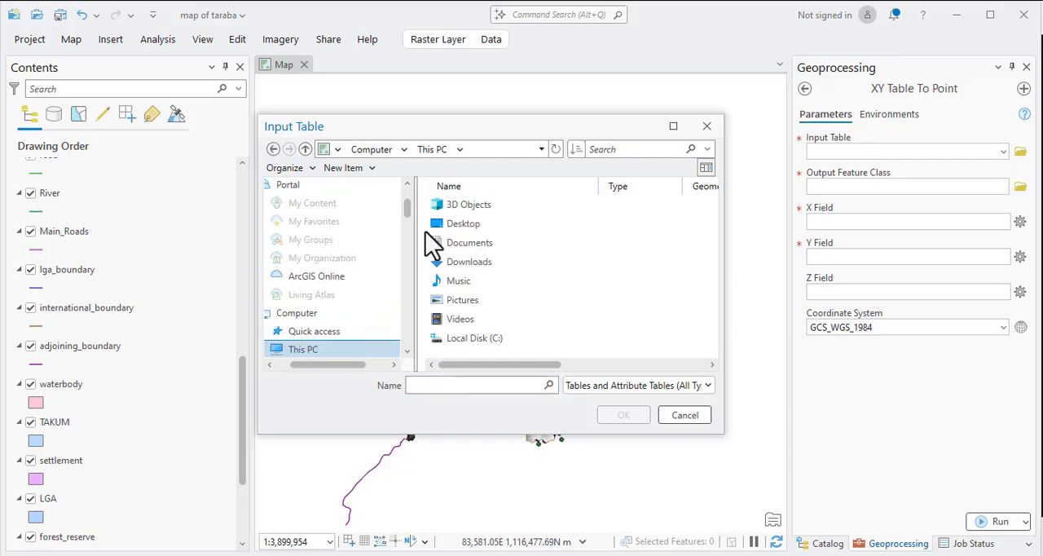
double_click(471, 337)
scroll(498, 322, "down", 4)
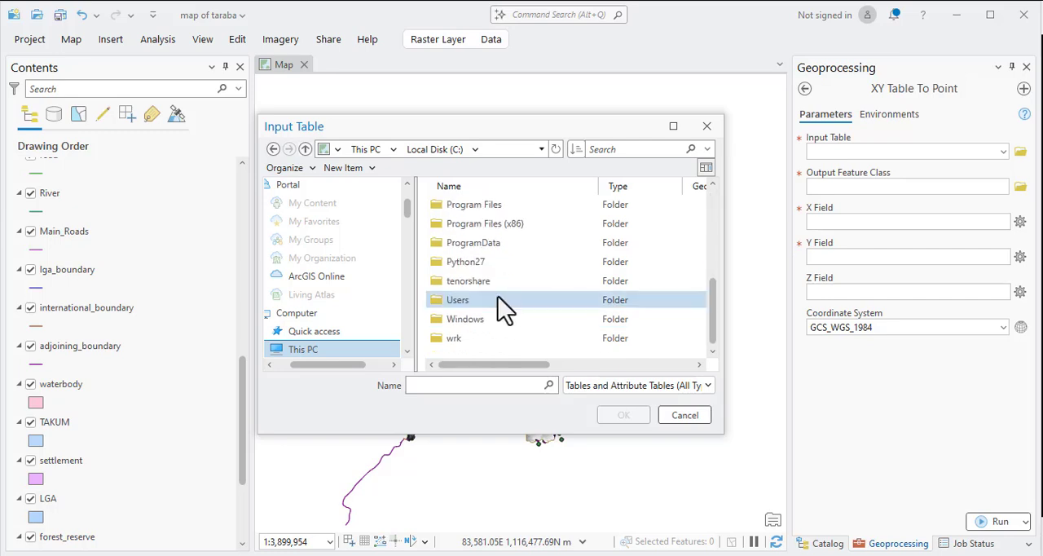
double_click(451, 340)
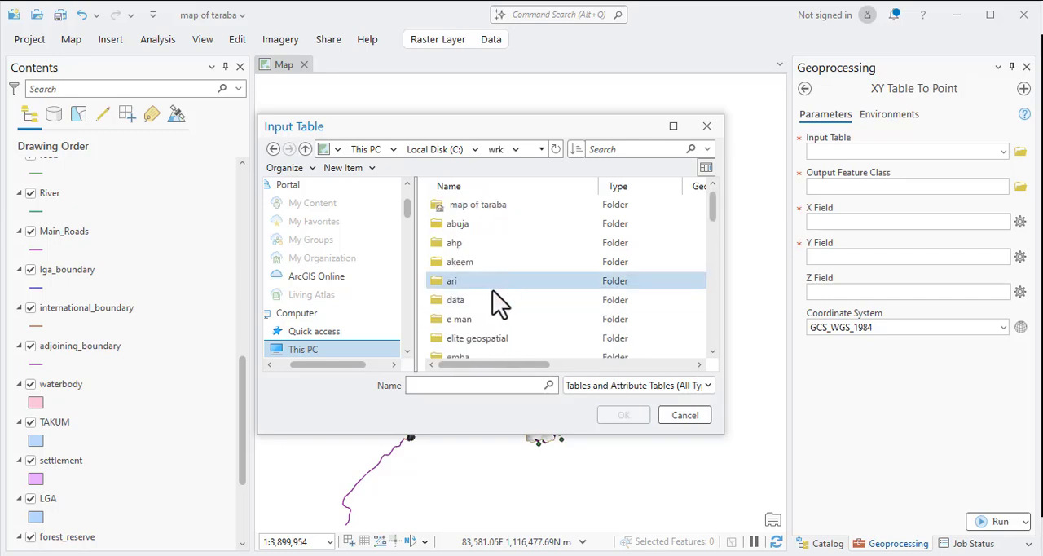
scroll(489, 302, "down", 5)
scroll(489, 313, "down", 4)
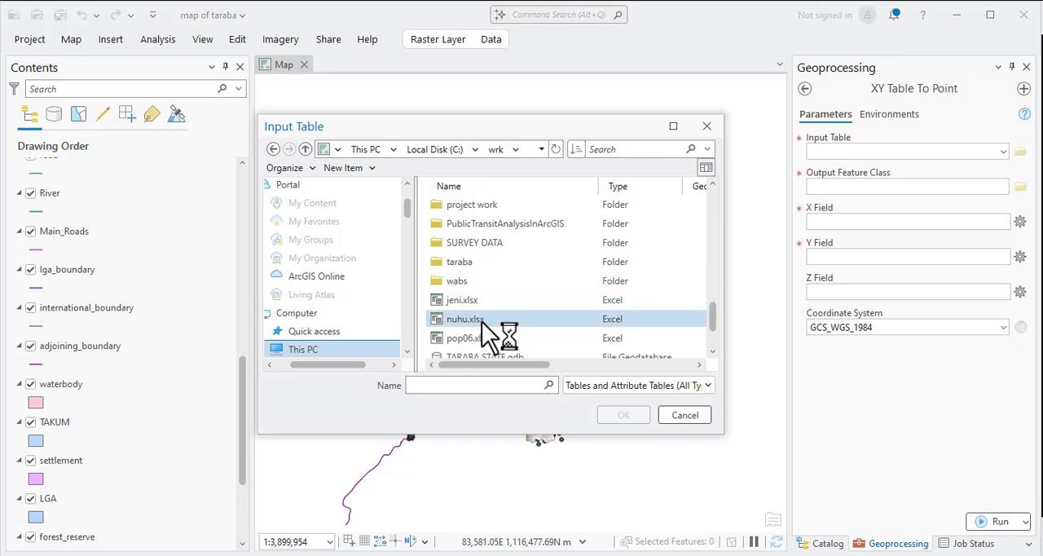
scroll(493, 318, "down", 1)
scroll(496, 317, "up", 5)
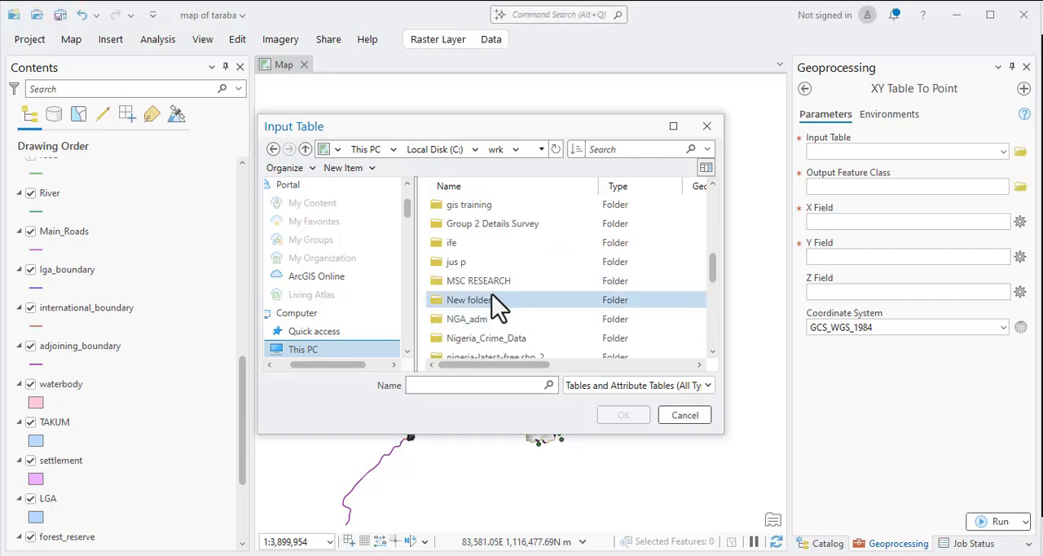
scroll(481, 263, "up", 2)
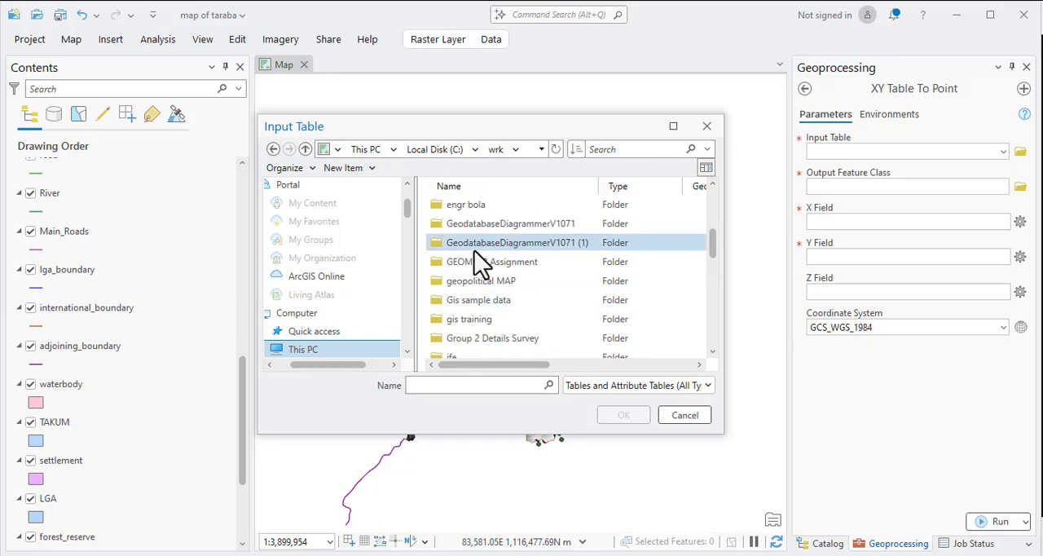
scroll(498, 290, "down", 2)
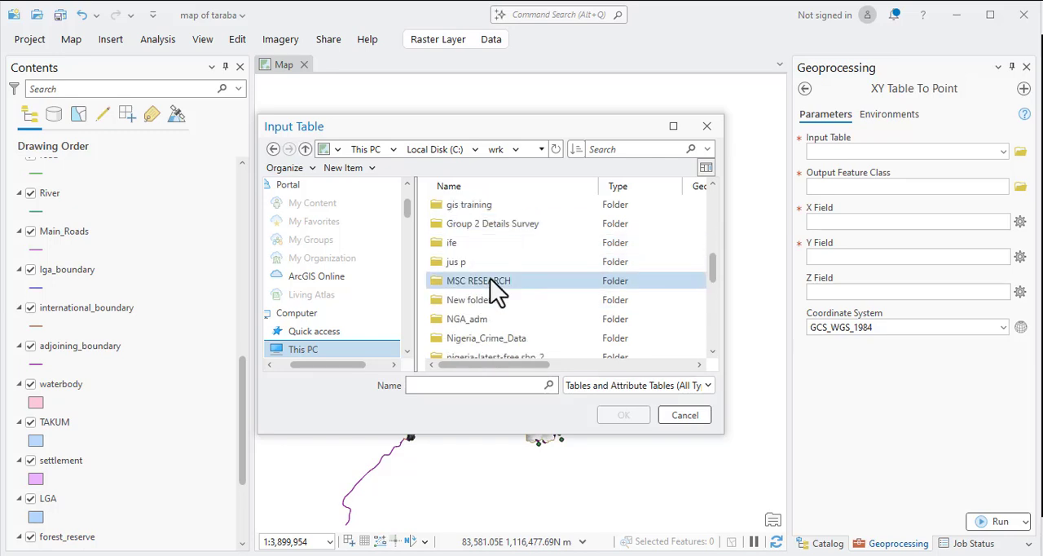
left_click(498, 289)
key("s")
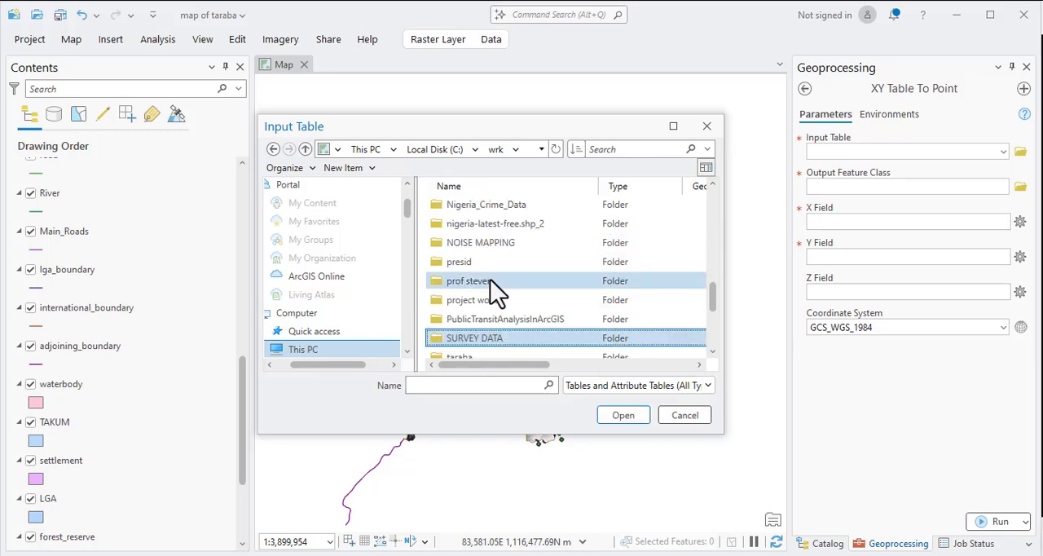
double_click(475, 337)
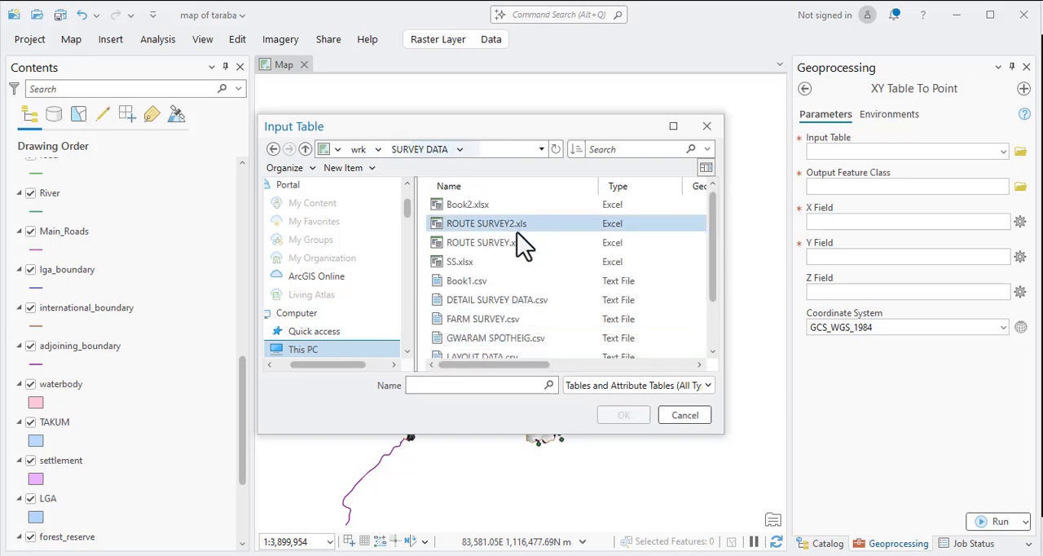
Choose DETAIL SURVEY DATA.csv as the input table and set the X Field to E.
left_click(488, 321)
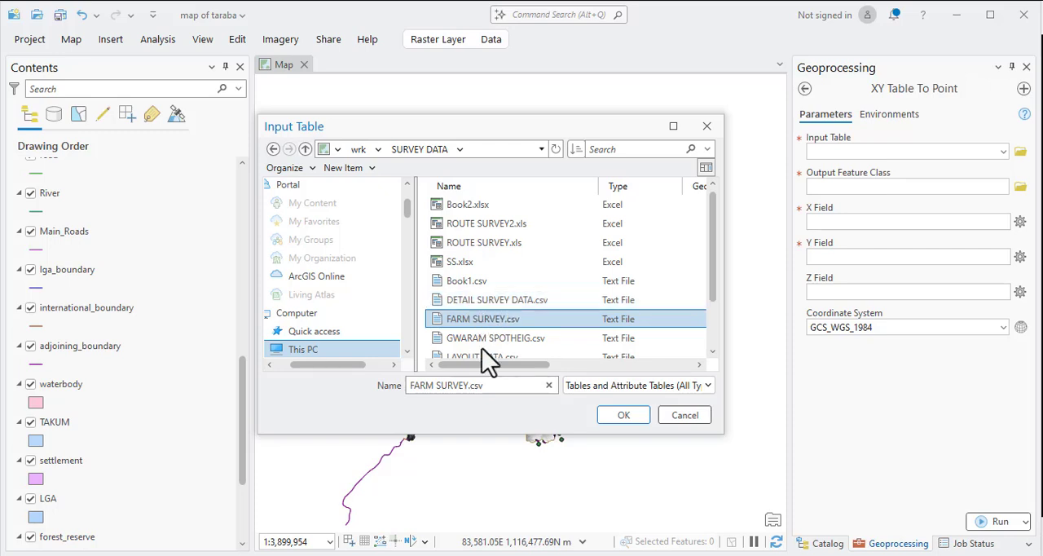
scroll(489, 338, "down", 1)
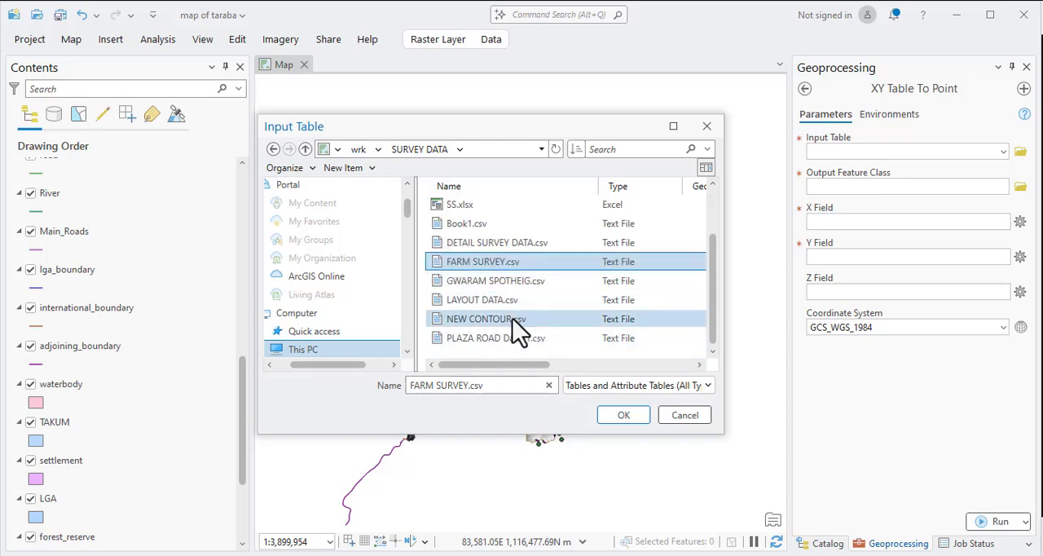
left_click(493, 300)
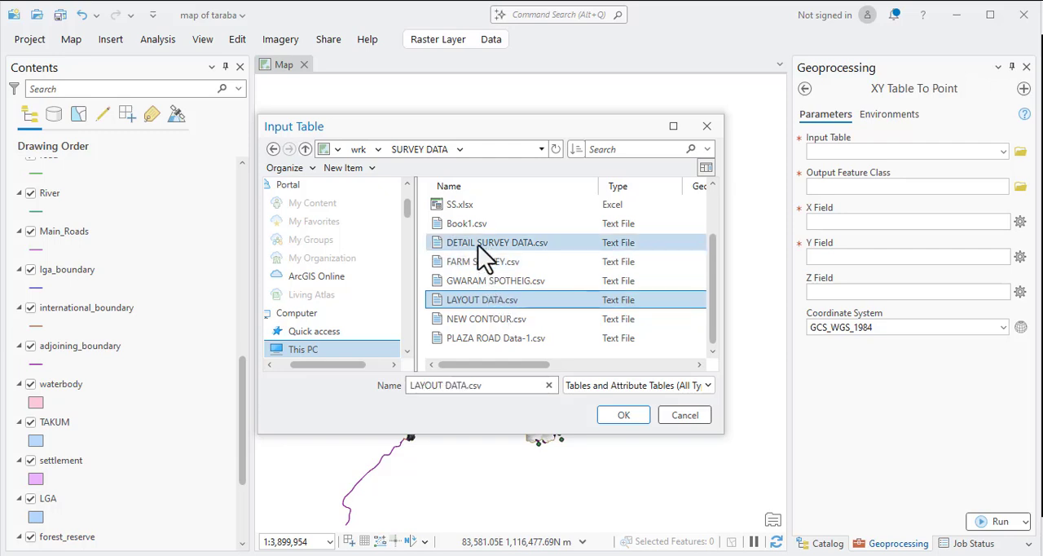
left_click(479, 245)
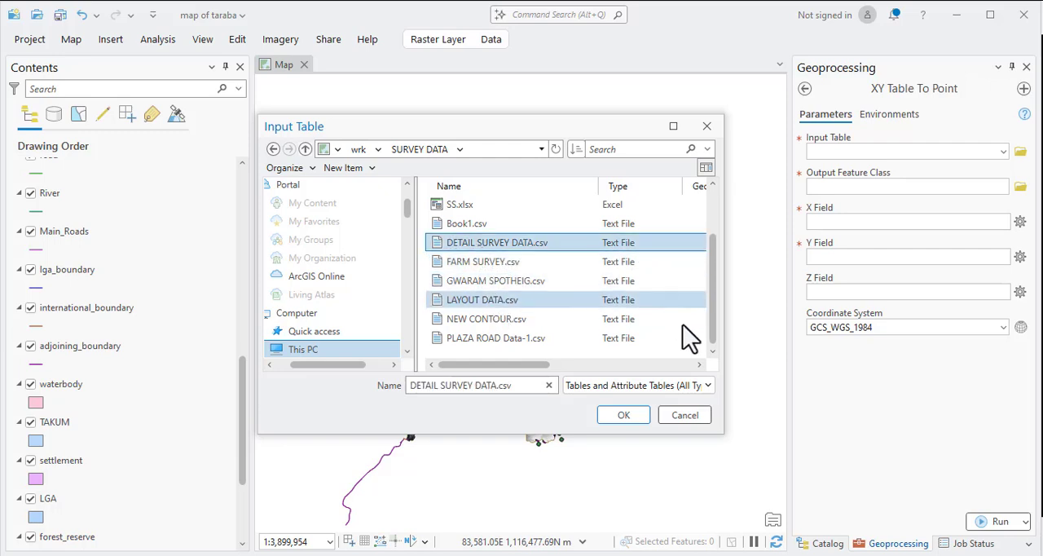
left_click(624, 415)
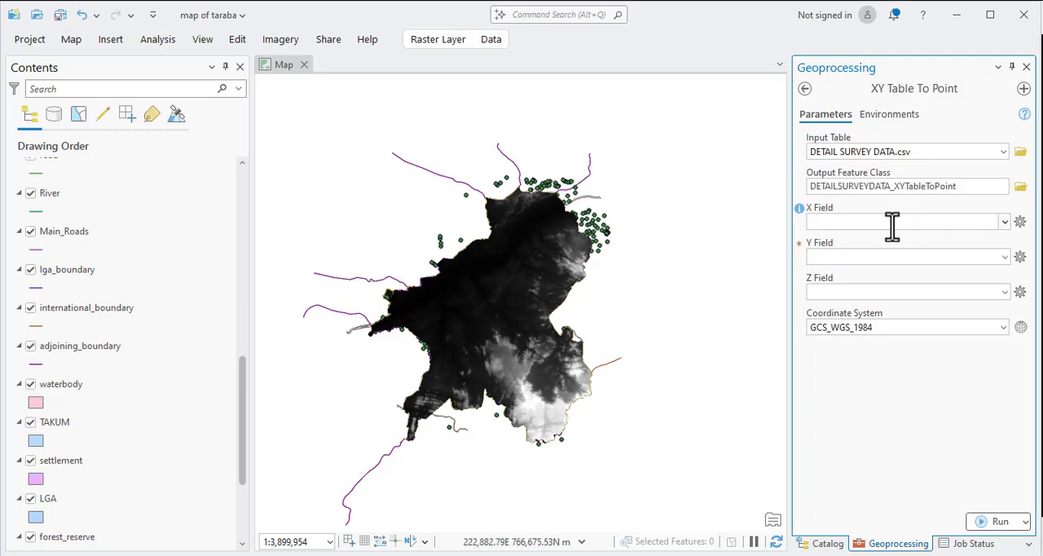
left_click(1005, 222)
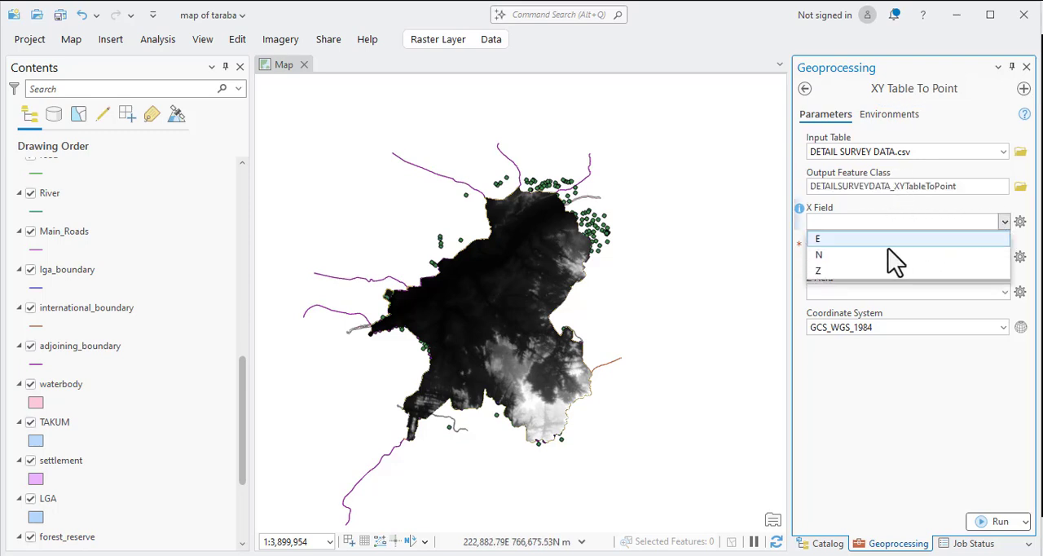
left_click(849, 241)
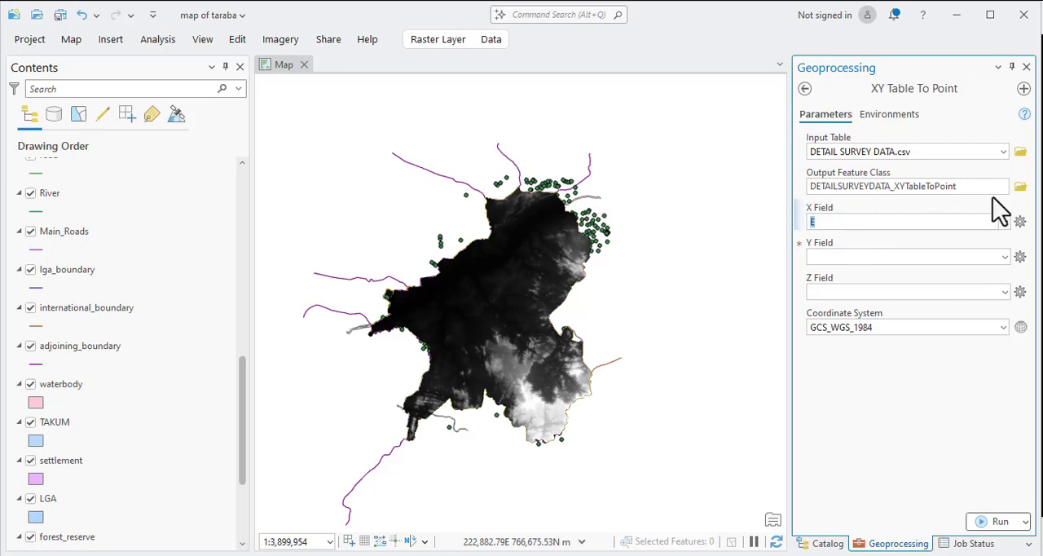
Copy the DETAILSURVEYDATA part of the output feature class name.
left_click(1020, 187)
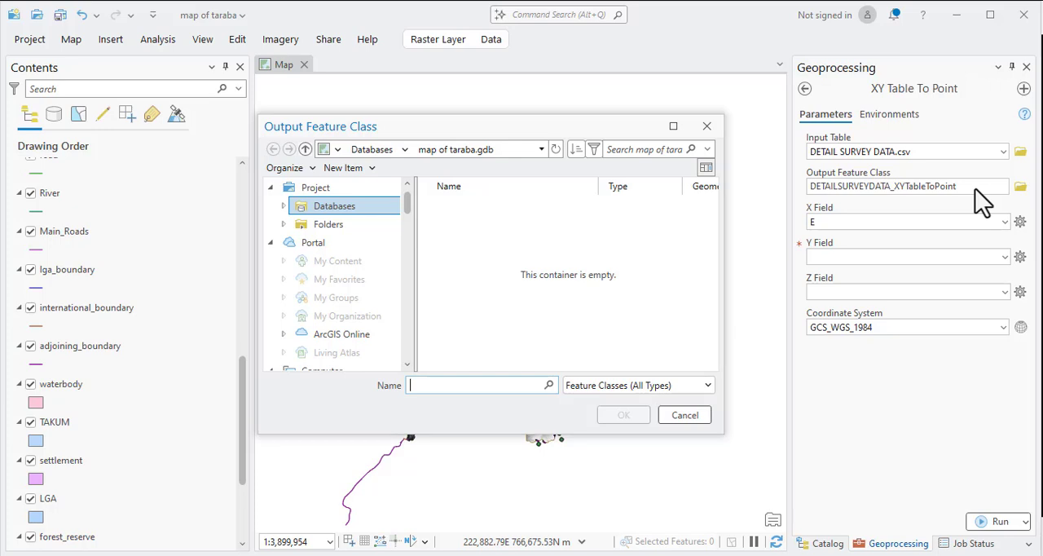
left_click(707, 125)
left_click_drag(811, 191, 854, 196)
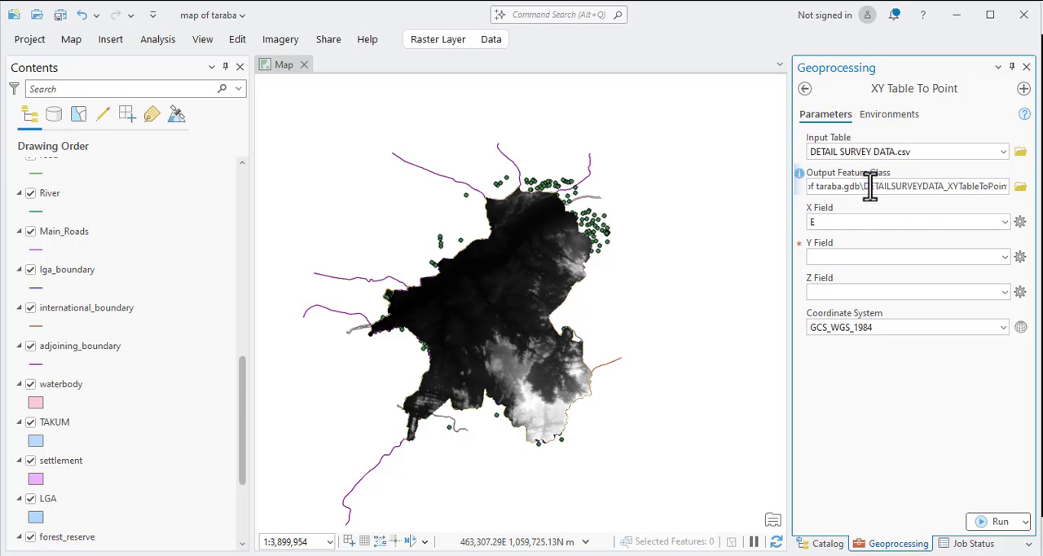
left_click_drag(865, 189, 946, 204)
right_click(907, 187)
left_click(946, 219)
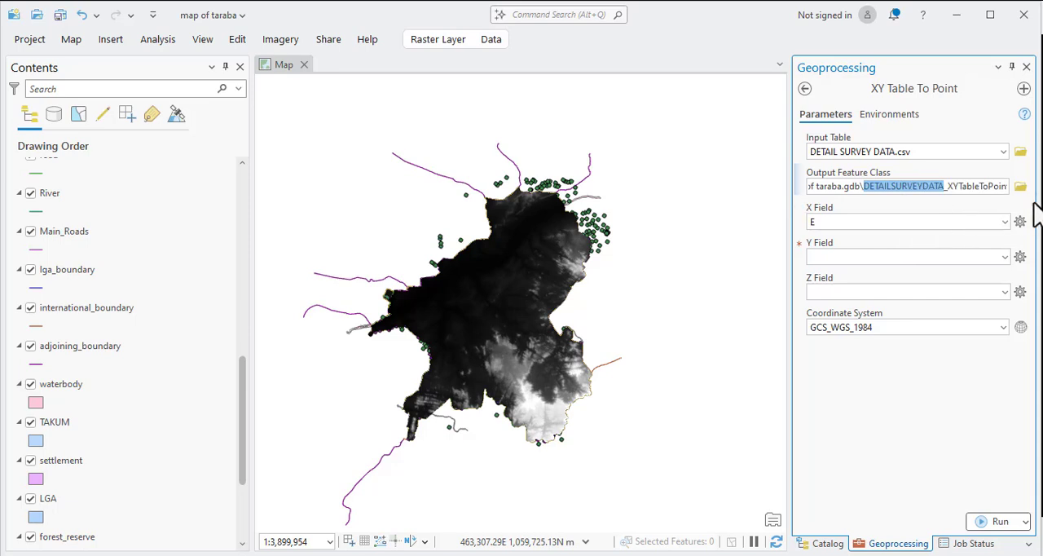
Browse for the output feature class location in the wrk folder on Local Disk (C:).
left_click(1020, 185)
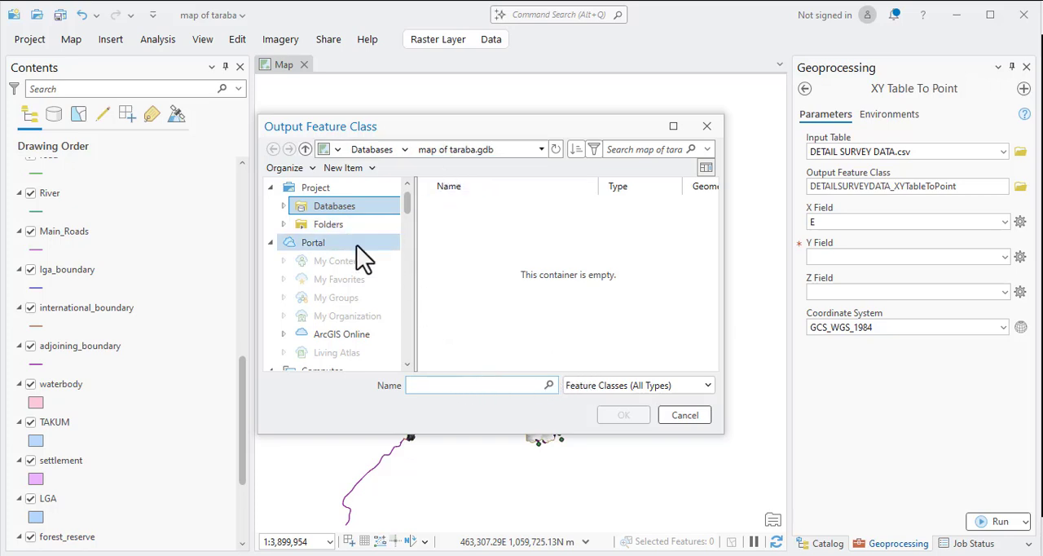
scroll(337, 357, "down", 10)
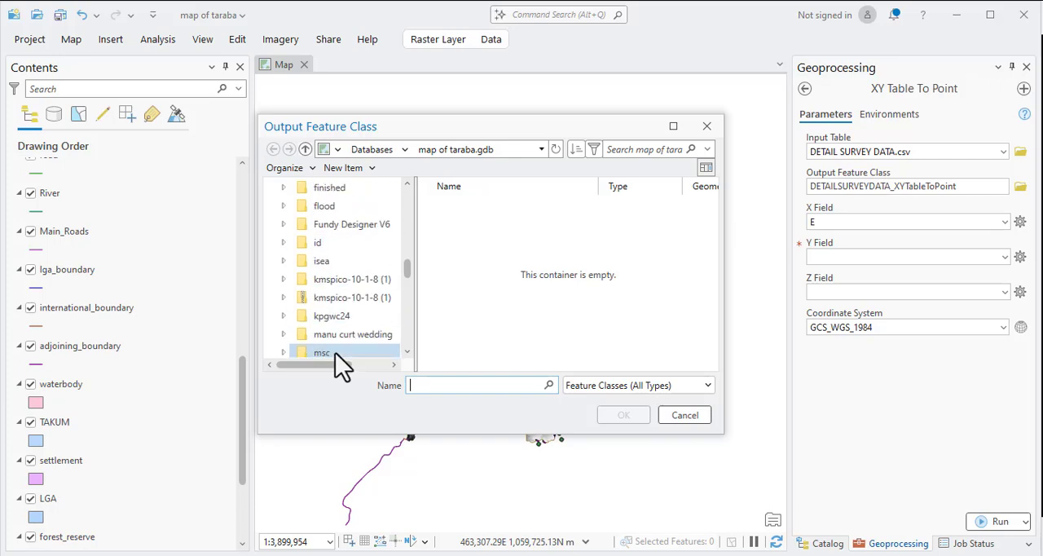
scroll(338, 211, "up", 4)
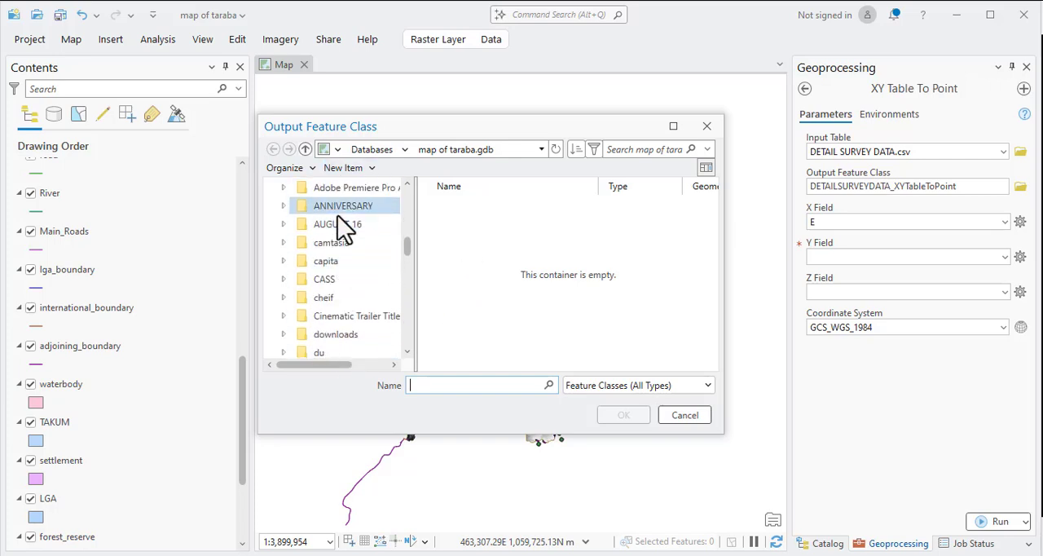
scroll(334, 228, "up", 3)
left_click(330, 187)
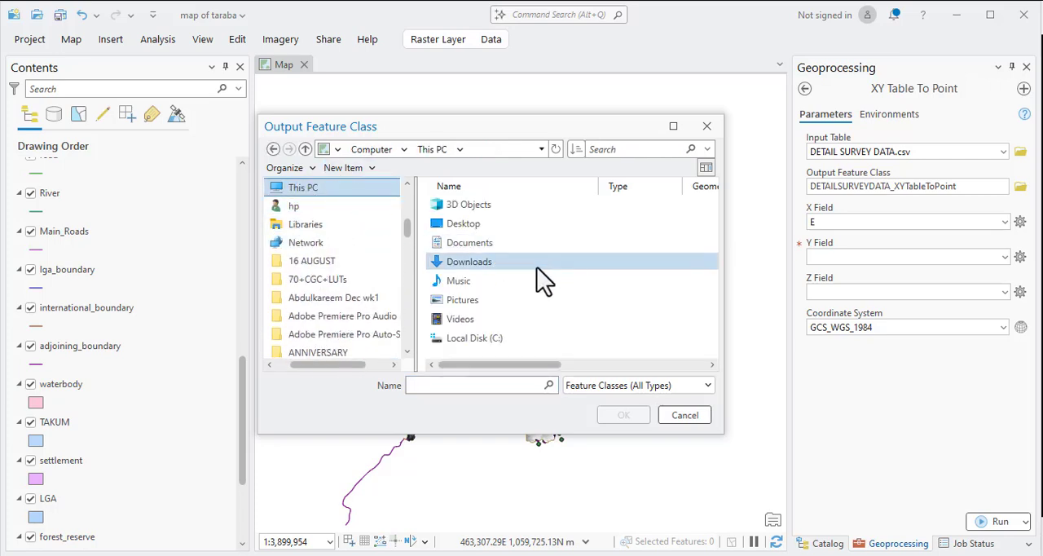
double_click(480, 340)
scroll(477, 331, "down", 3)
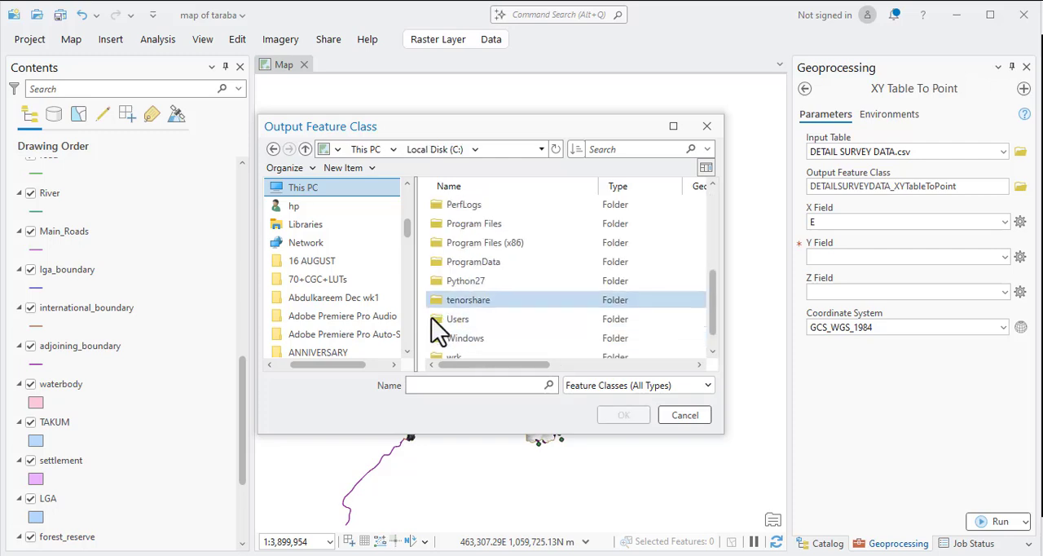
scroll(444, 334, "down", 1)
double_click(458, 339)
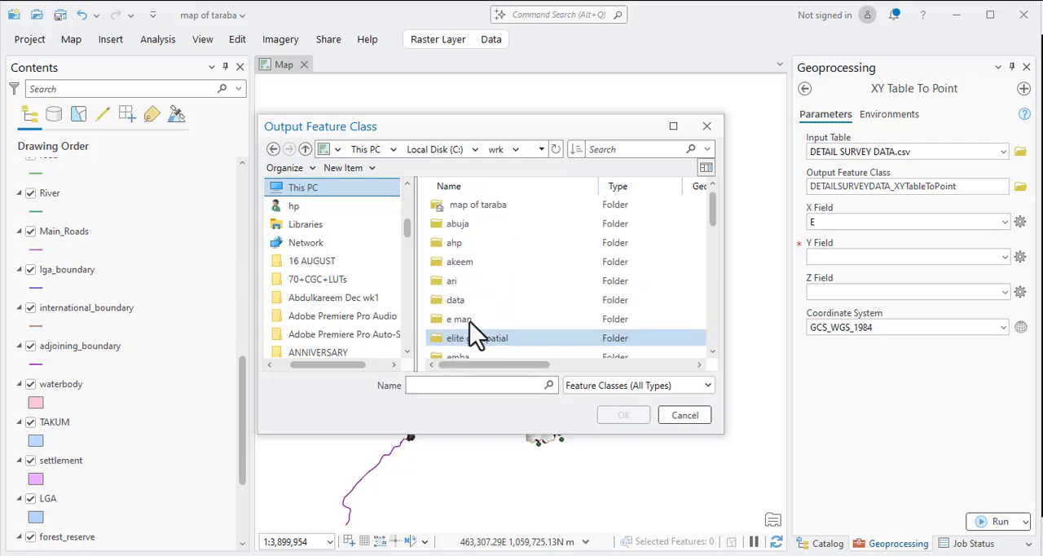
scroll(481, 310, "down", 2)
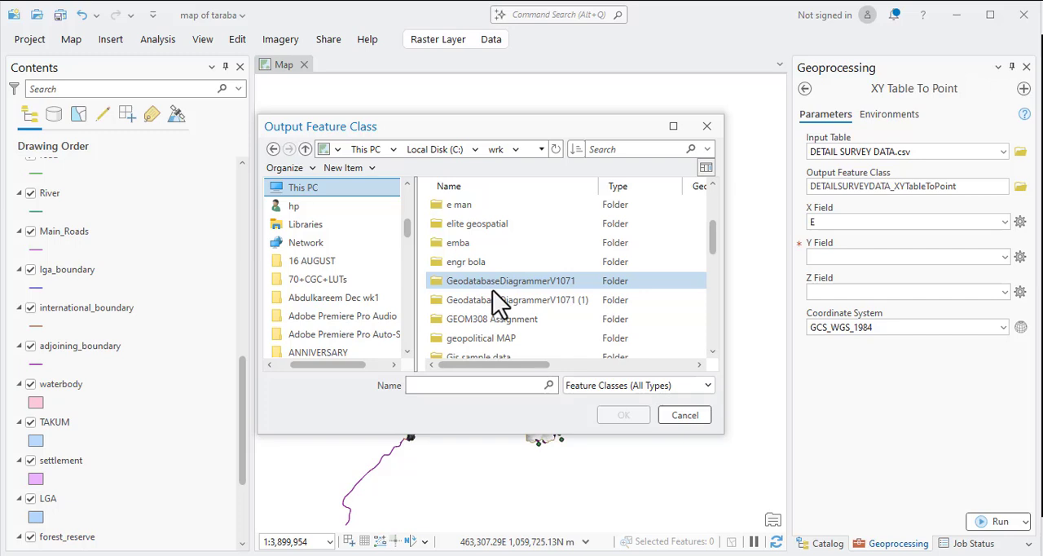
scroll(521, 310, "down", 1)
left_click(596, 385)
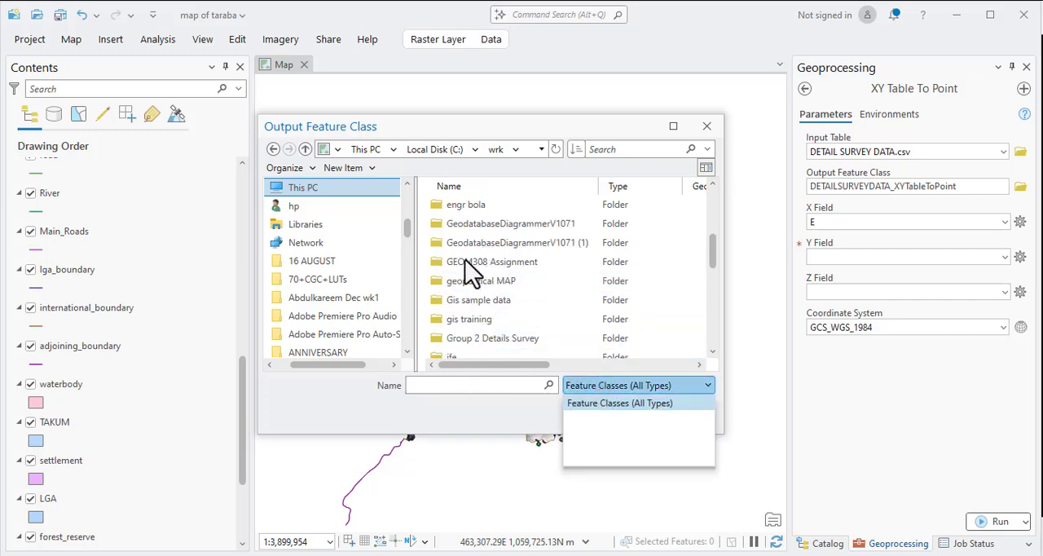
left_click(488, 232)
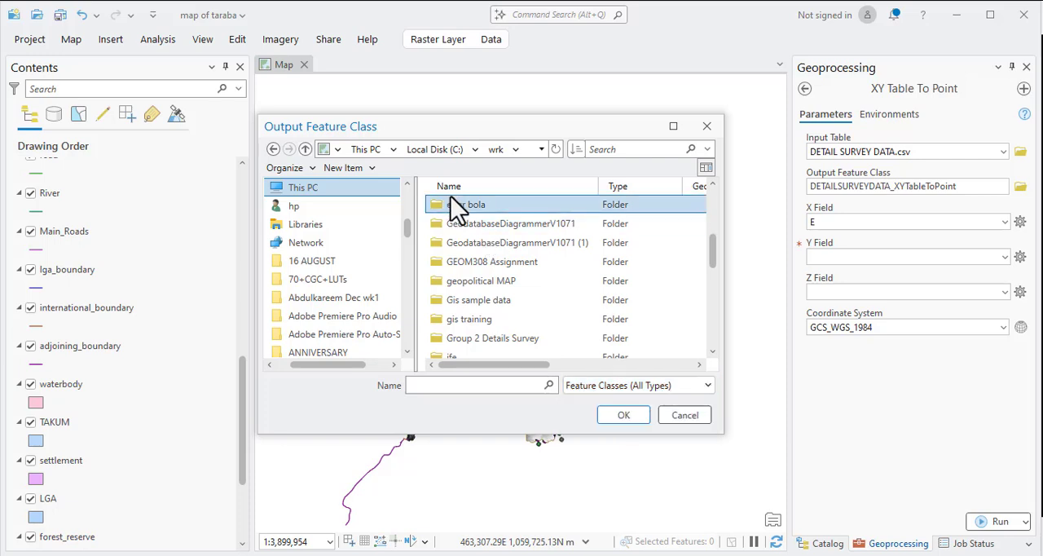
double_click(455, 204)
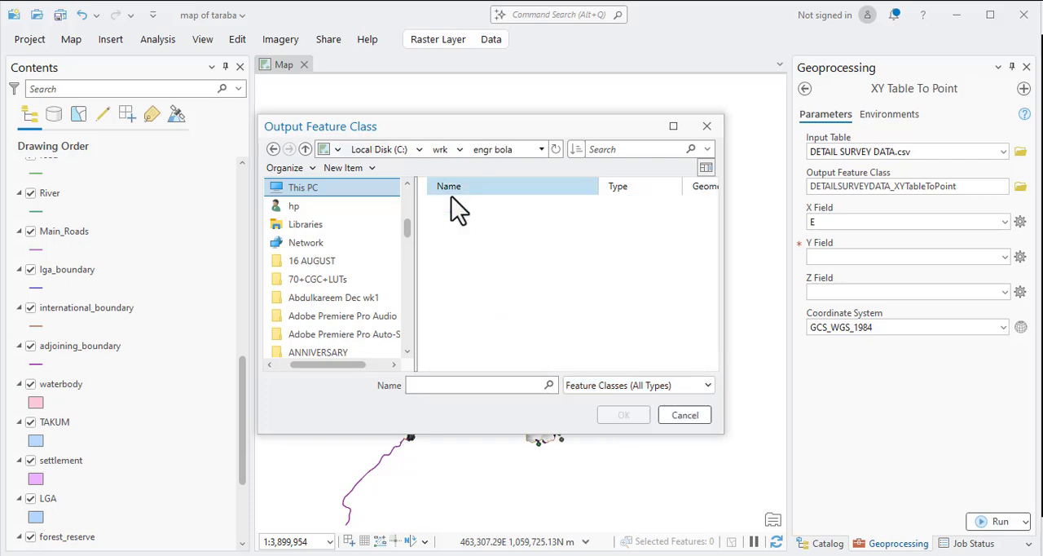
left_click(599, 392)
left_click(601, 406)
left_click(479, 387)
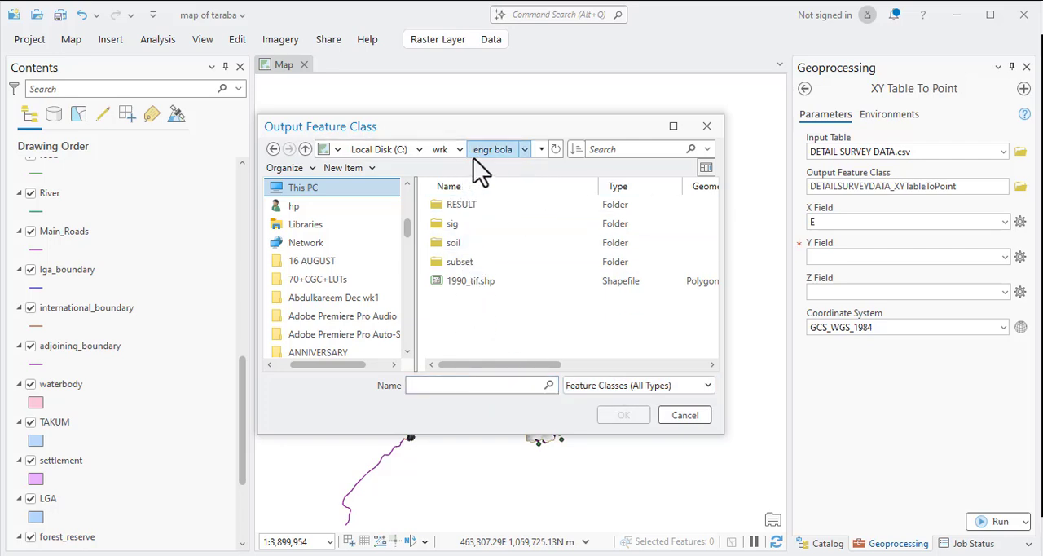
left_click(446, 154)
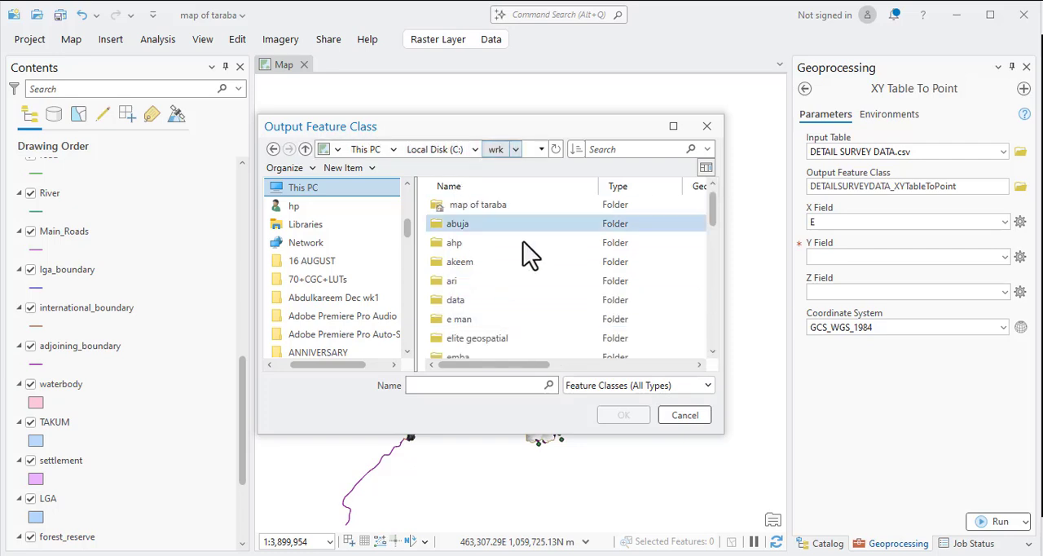
Set the output feature class to DETAILSURVEYDATA inside abj.gdb in the abuja folder.
double_click(481, 229)
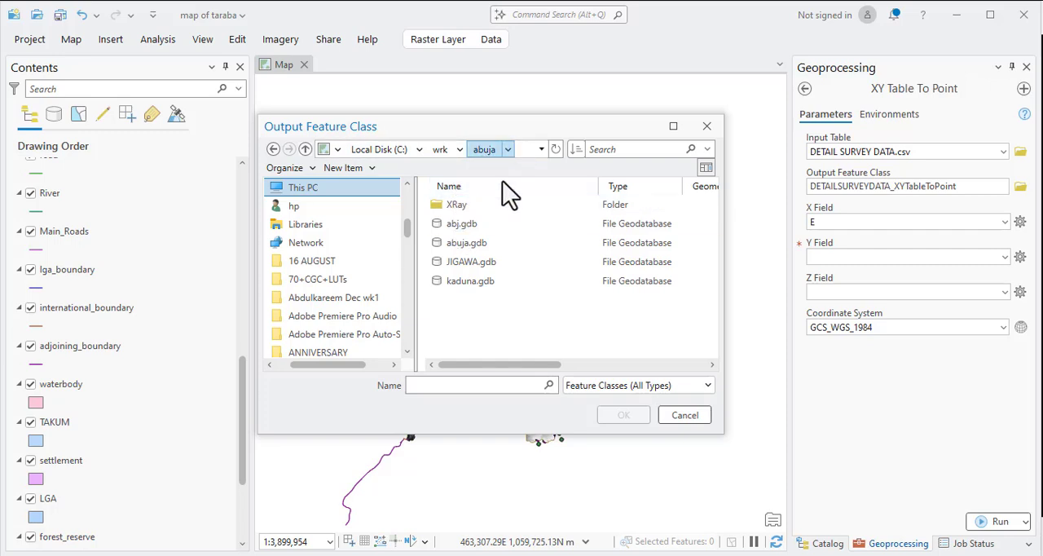
double_click(468, 224)
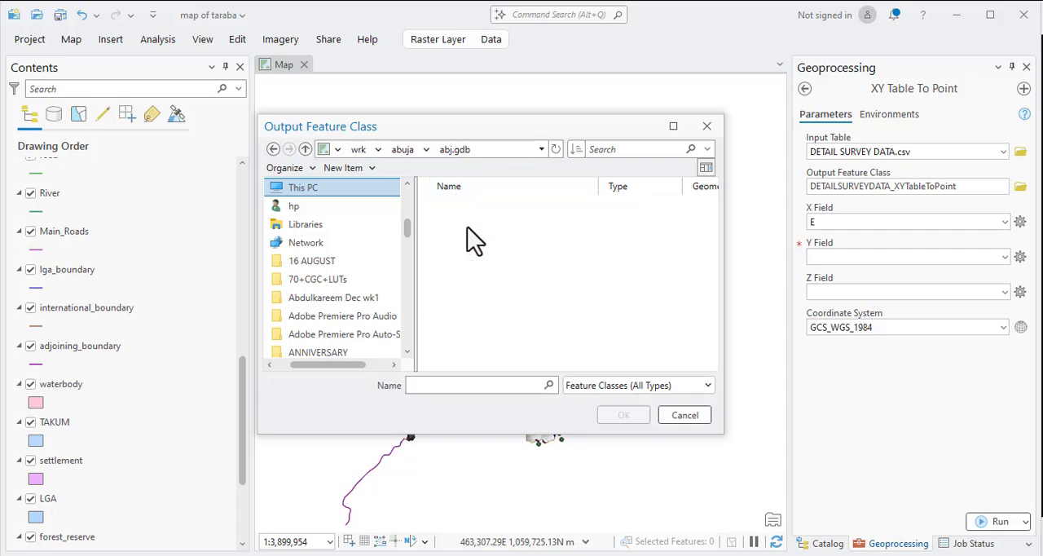
left_click(454, 390)
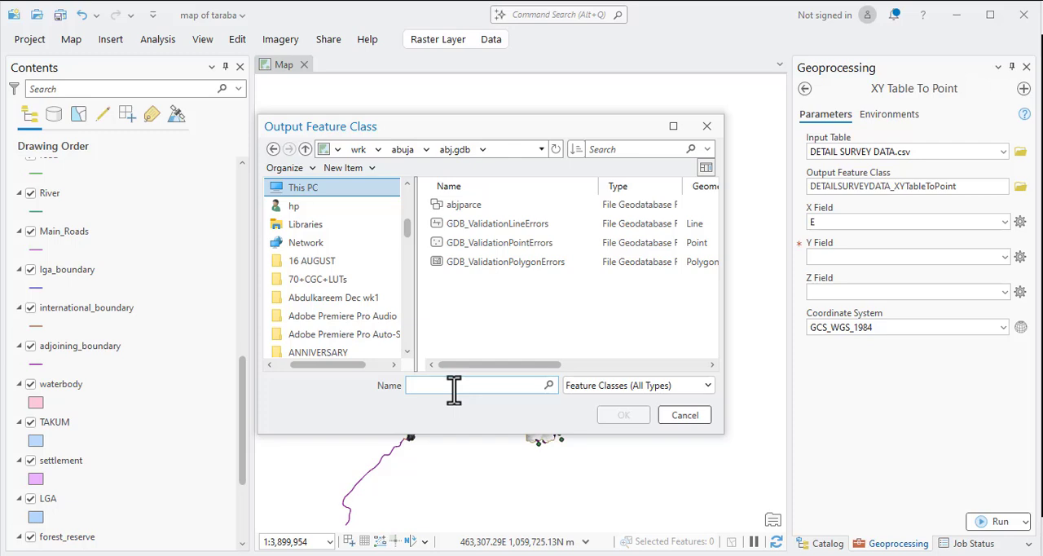
key("ctrl+v")
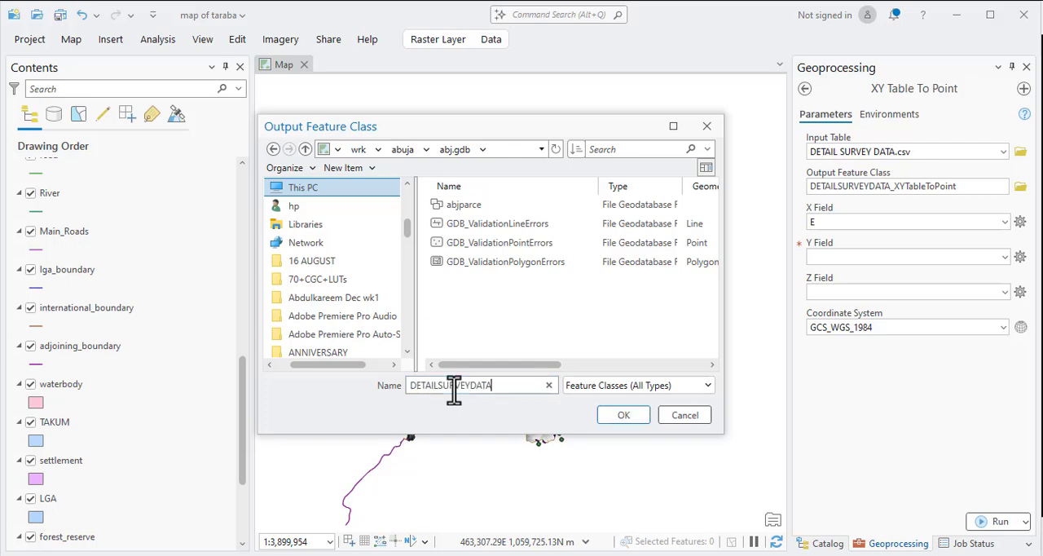
left_click(620, 417)
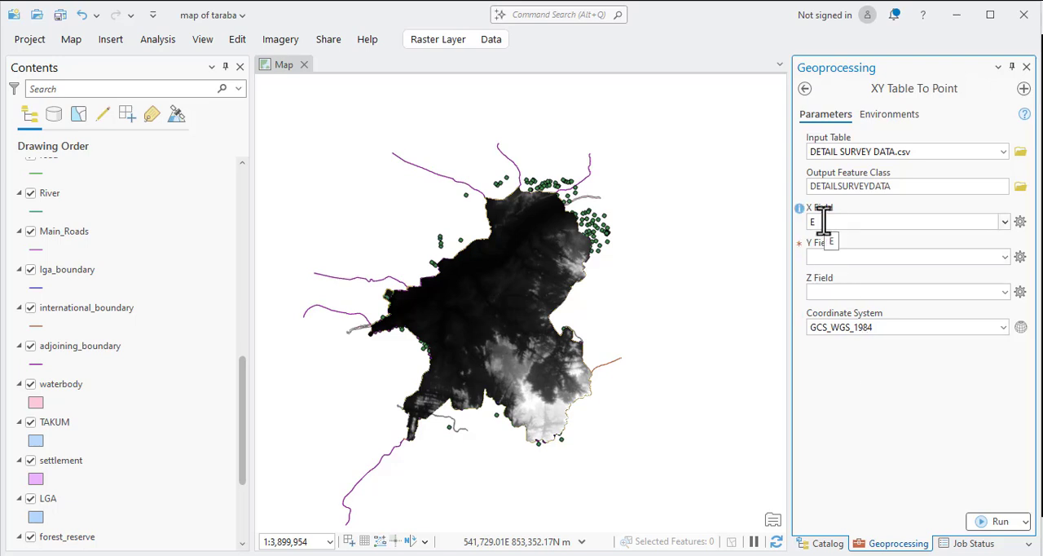
Set the Y Field to N and the Z Field to Z.
left_click(1004, 258)
left_click(823, 290)
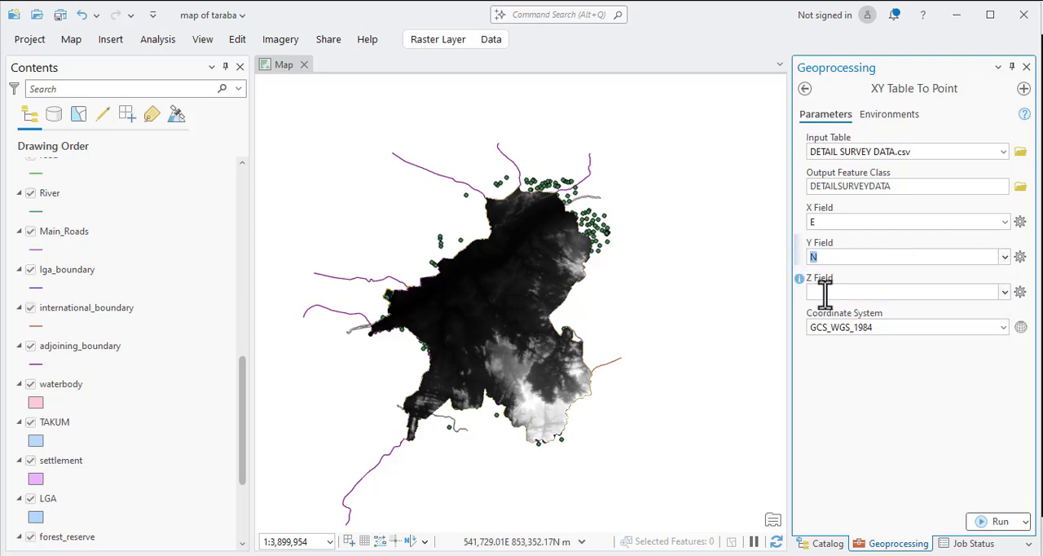
left_click(1005, 292)
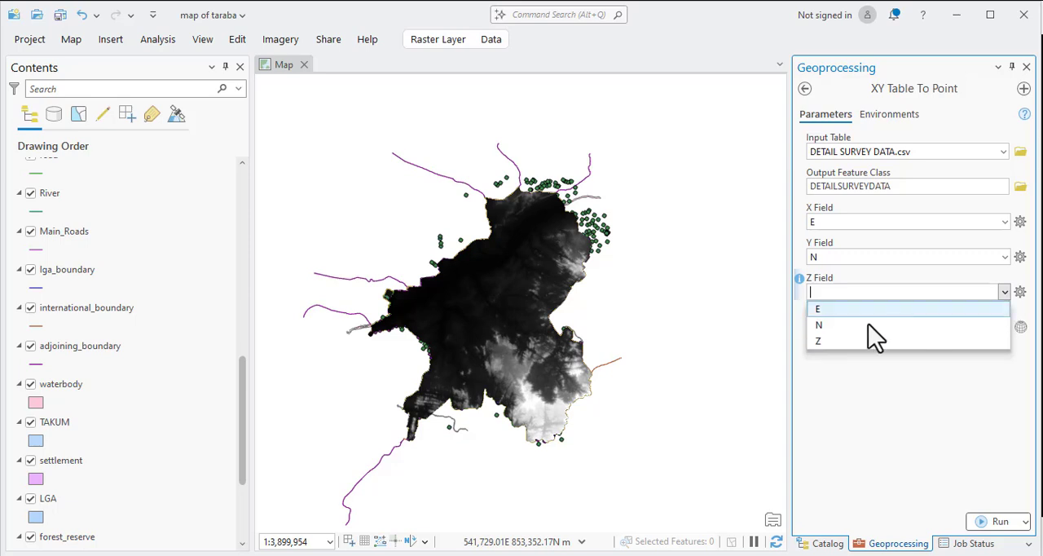
left_click(833, 342)
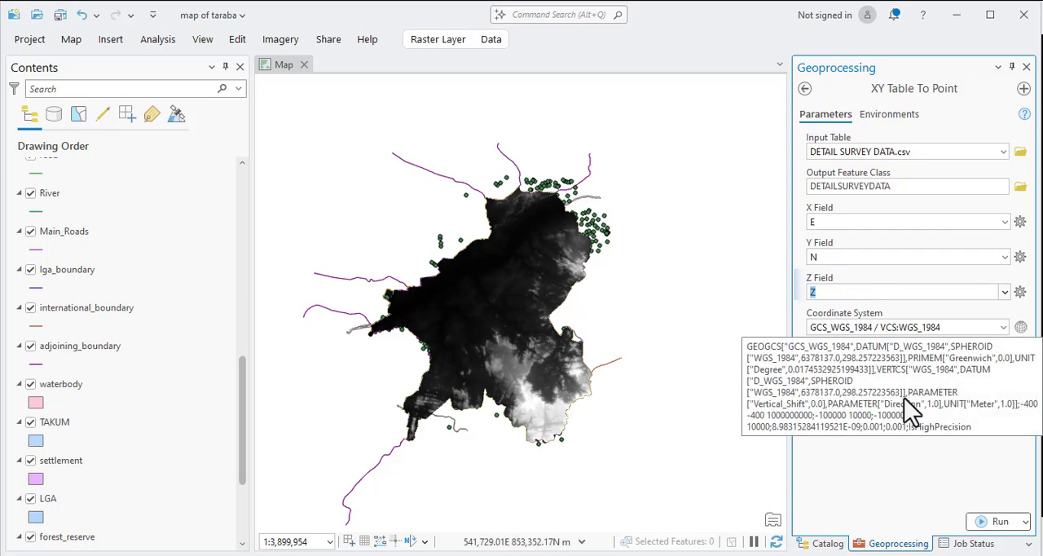
left_click(905, 397)
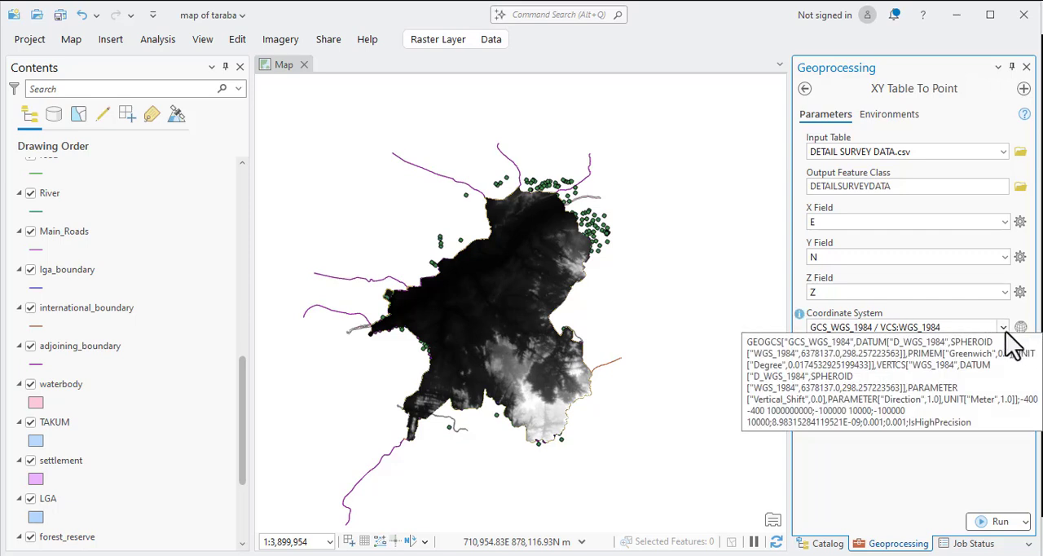
Try the coordinate system of DEM.TIF, GCS_WGS_1984, for the input coordinates and check its warning.
left_click(1005, 330)
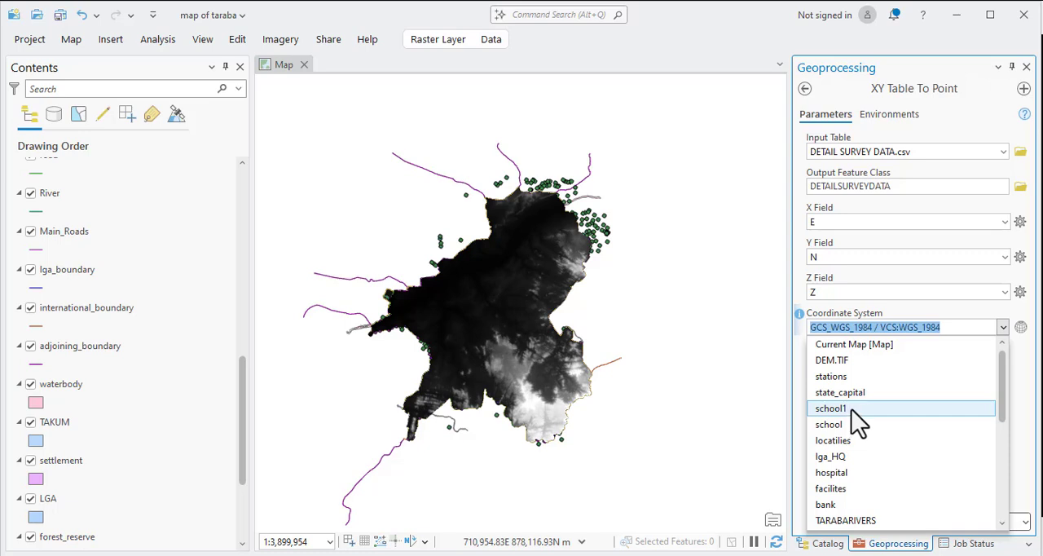
scroll(853, 410, "down", 2)
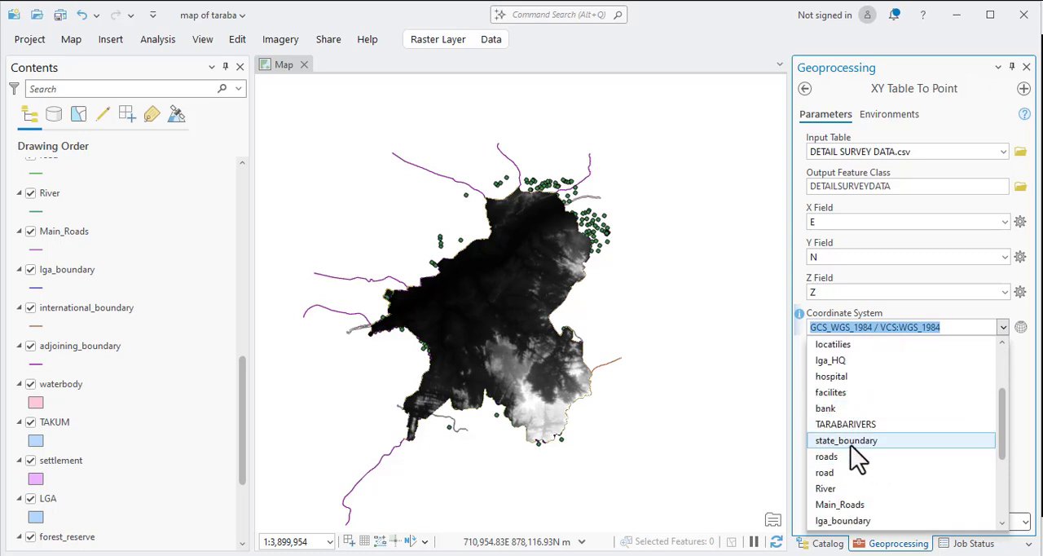
scroll(848, 505, "down", 3)
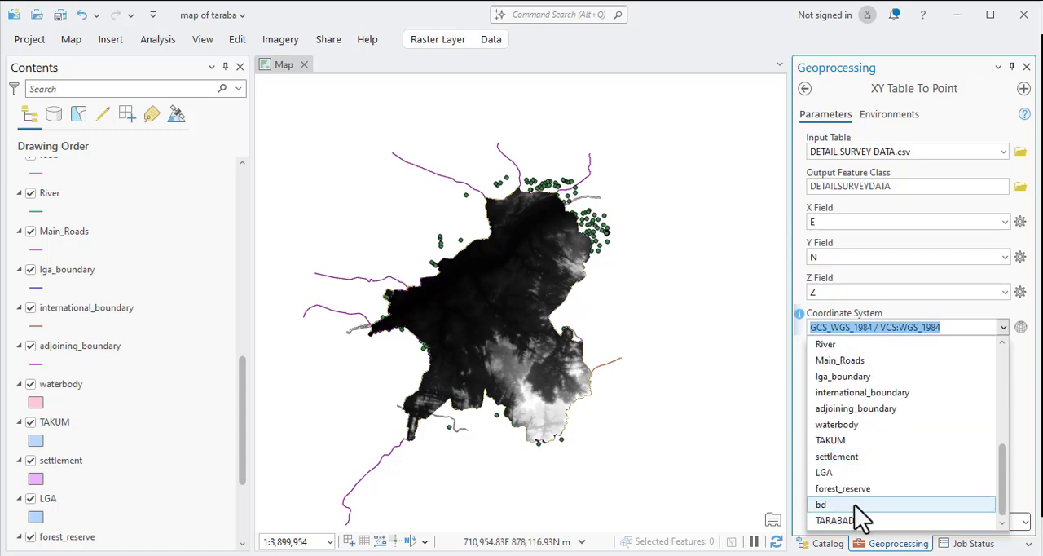
scroll(850, 481, "up", 4)
scroll(848, 457, "up", 1)
left_click(826, 363)
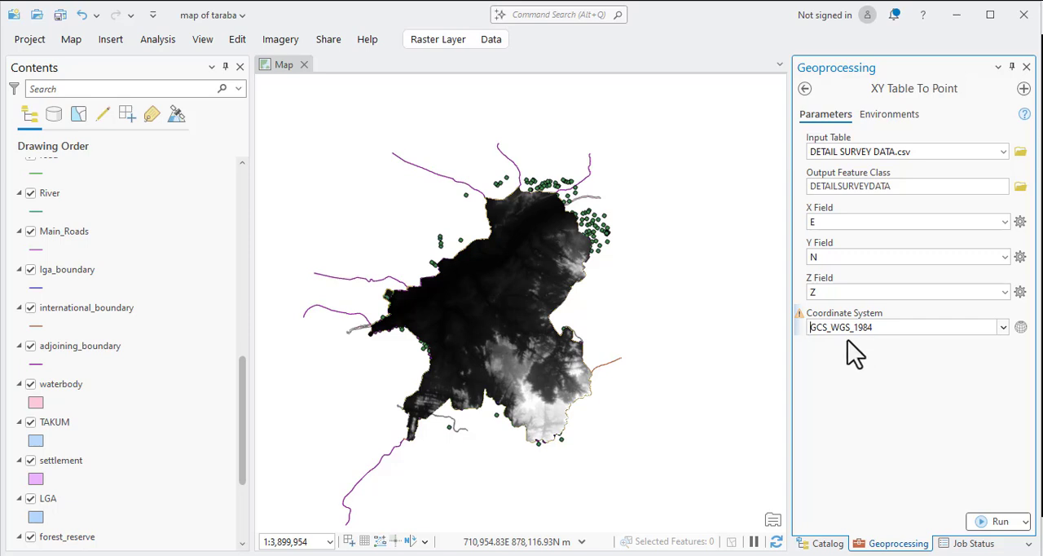
mouse_move(800, 315)
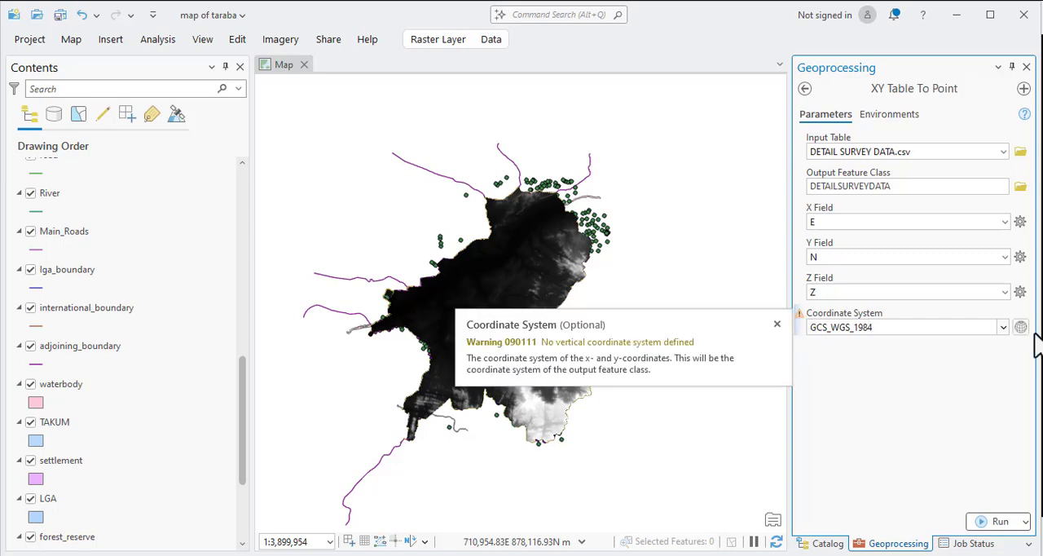
Set both the input coordinate system and the output coordinate system environment to WGS_1984_UTM_Zone_32N, taken from existing map layers.
left_click(1003, 327)
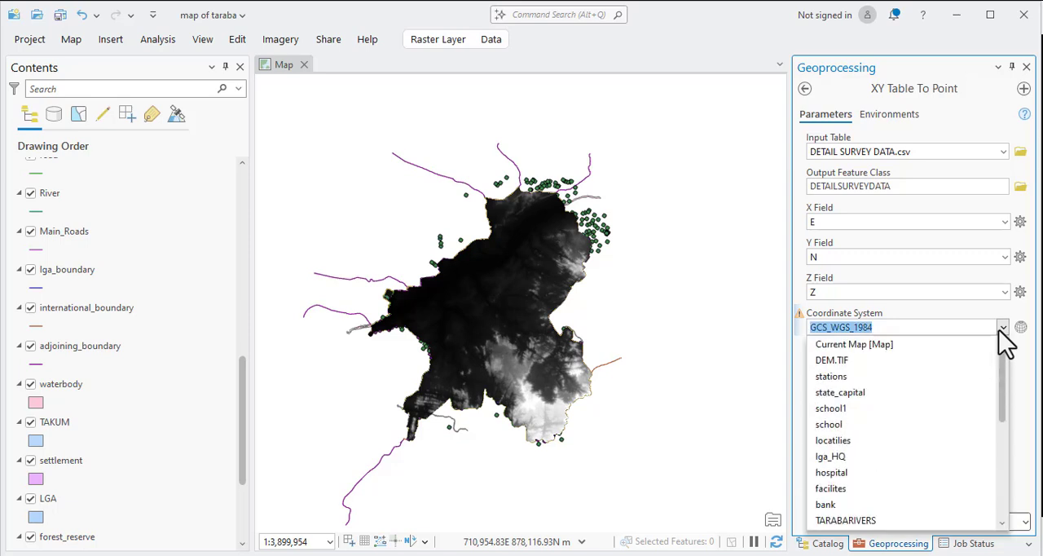
left_click(841, 391)
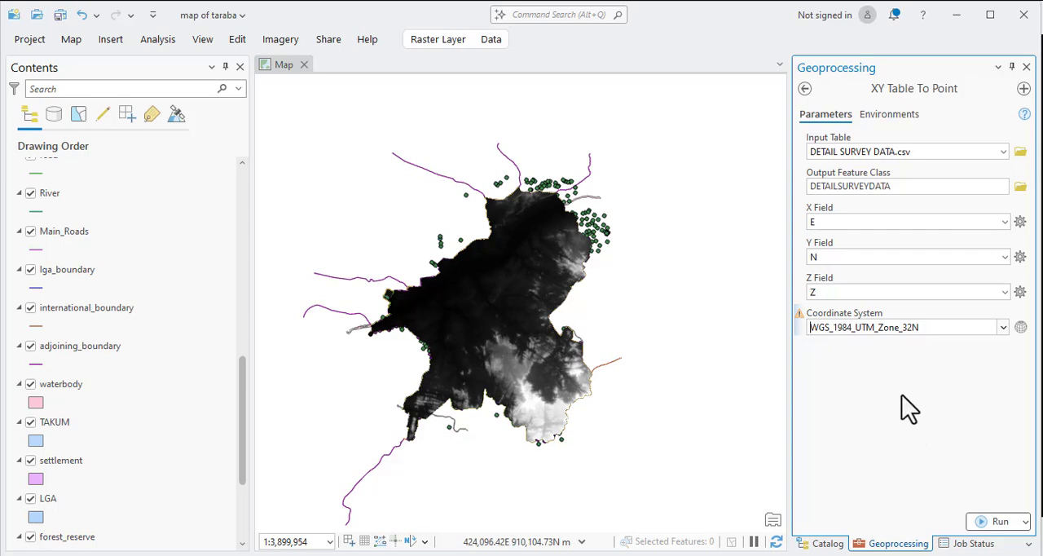
left_click(885, 120)
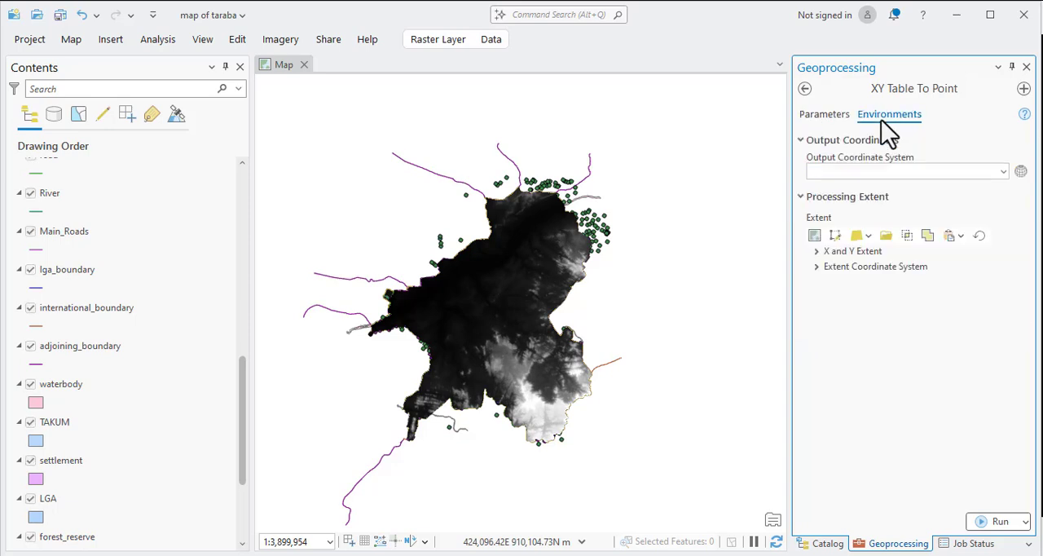
left_click(1003, 172)
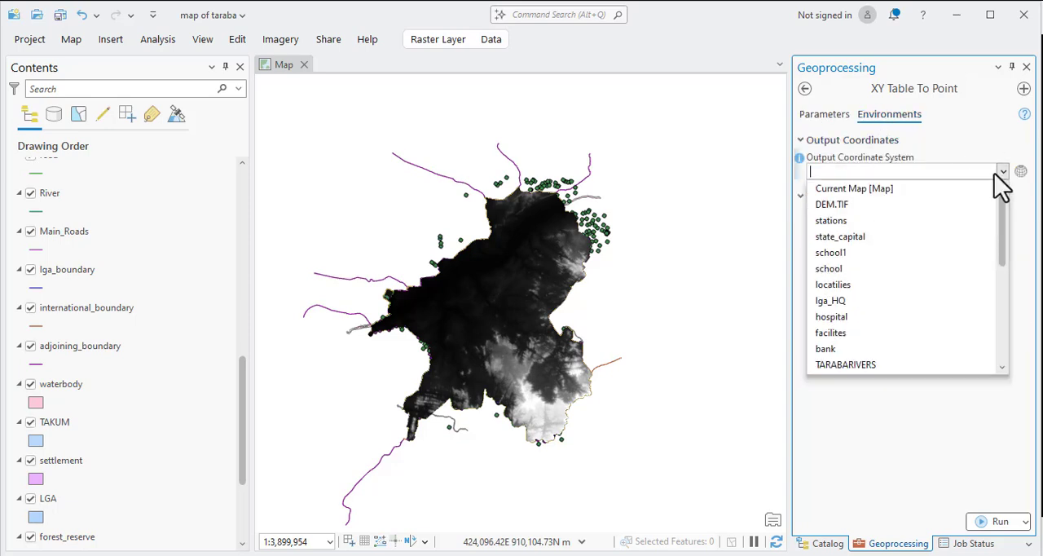
left_click(830, 222)
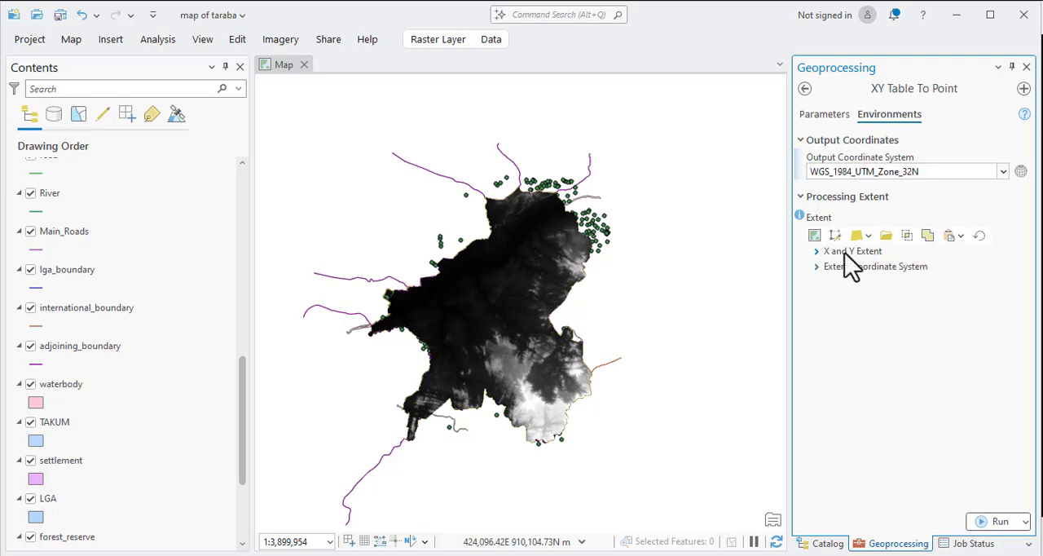
Check the extent coordinate system and X and Y extent settings, and run XY Table To Point.
left_click(818, 268)
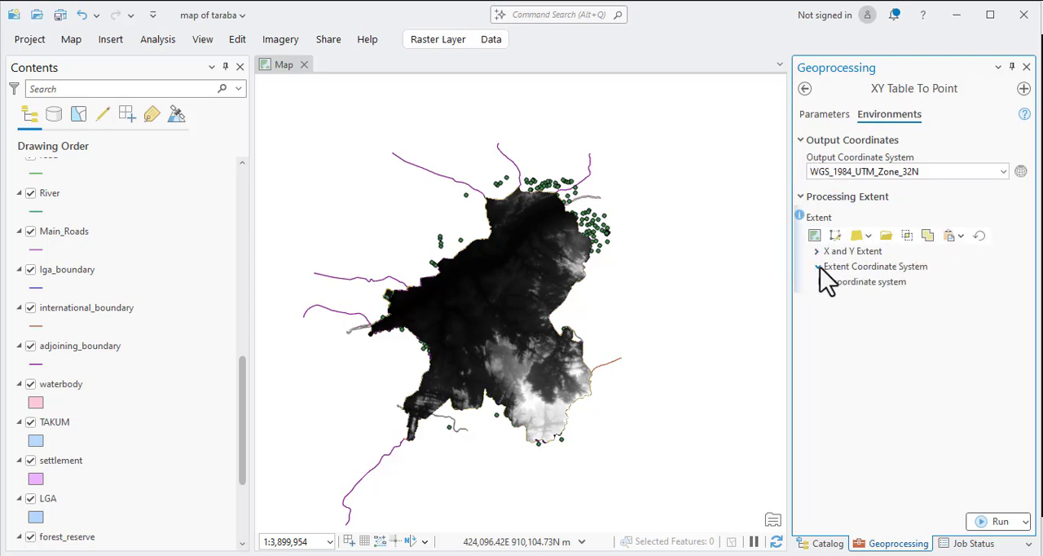
left_click(818, 252)
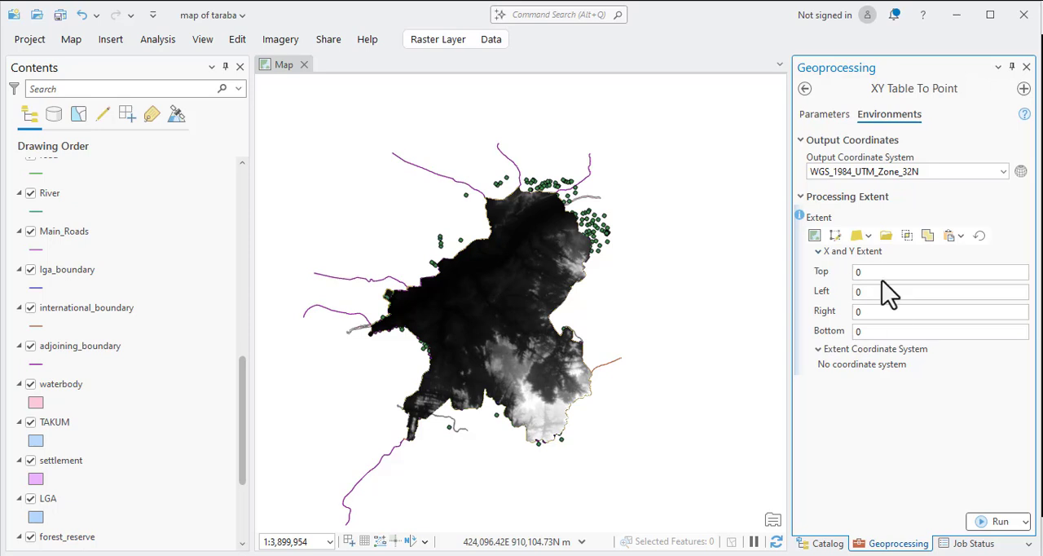
left_click(822, 117)
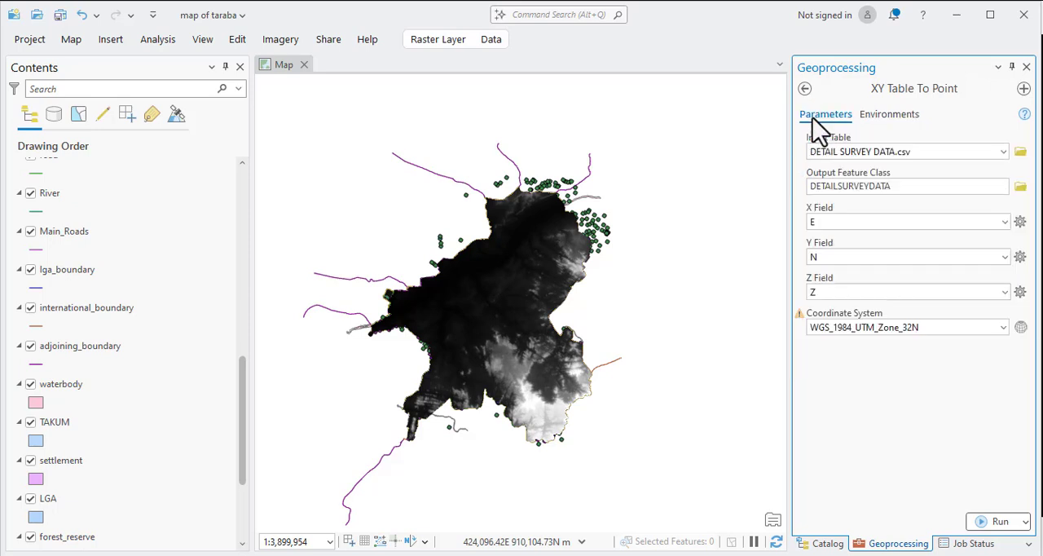
left_click(996, 523)
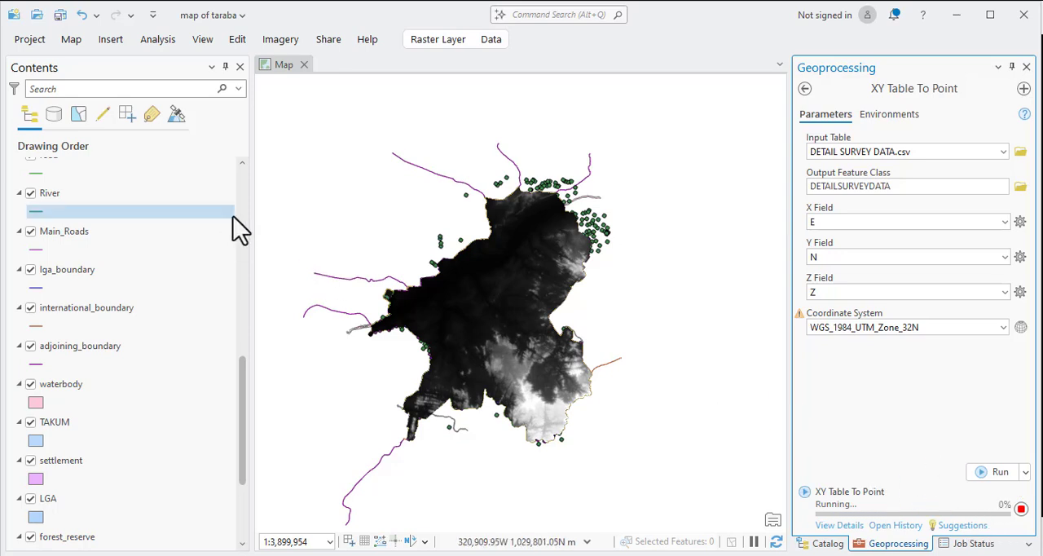
Review the messages and parameters in the run details of XY Table To Point, then close them.
left_click(852, 525)
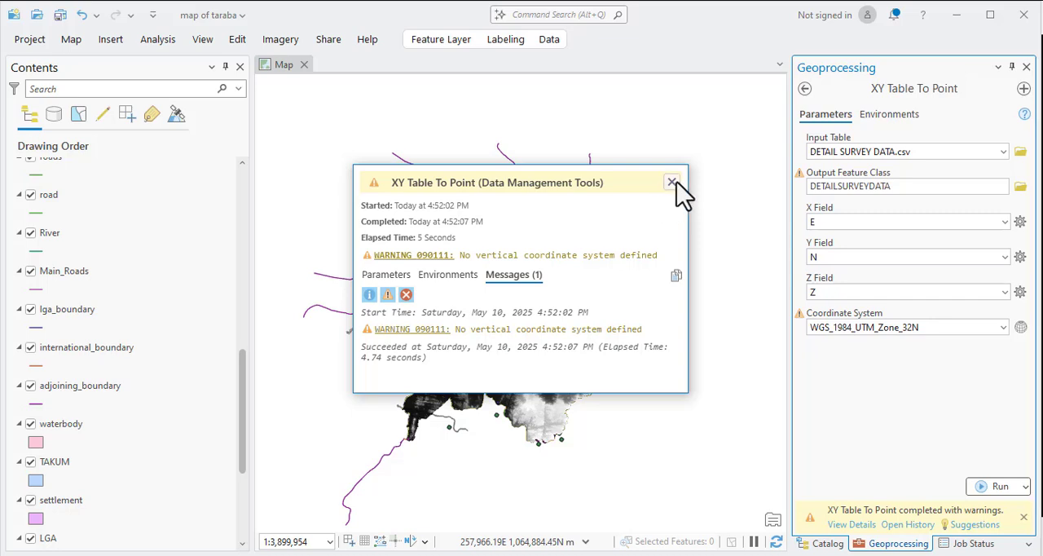
left_click(672, 181)
scroll(106, 253, "up", 5)
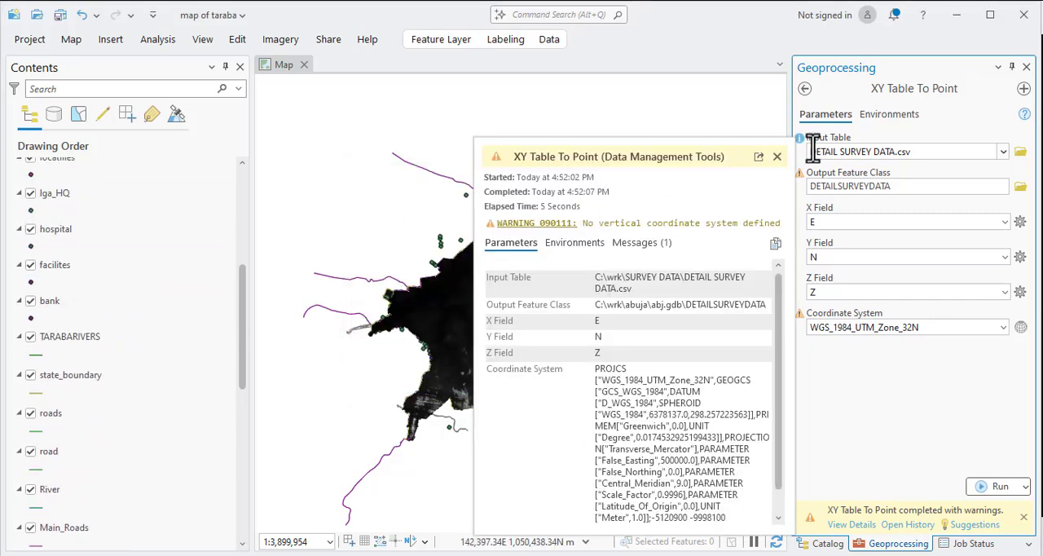
left_click(777, 156)
Look through the map's layer list and zoom the map to the DETAILSURVEYDATA layer.
scroll(54, 192, "up", 4)
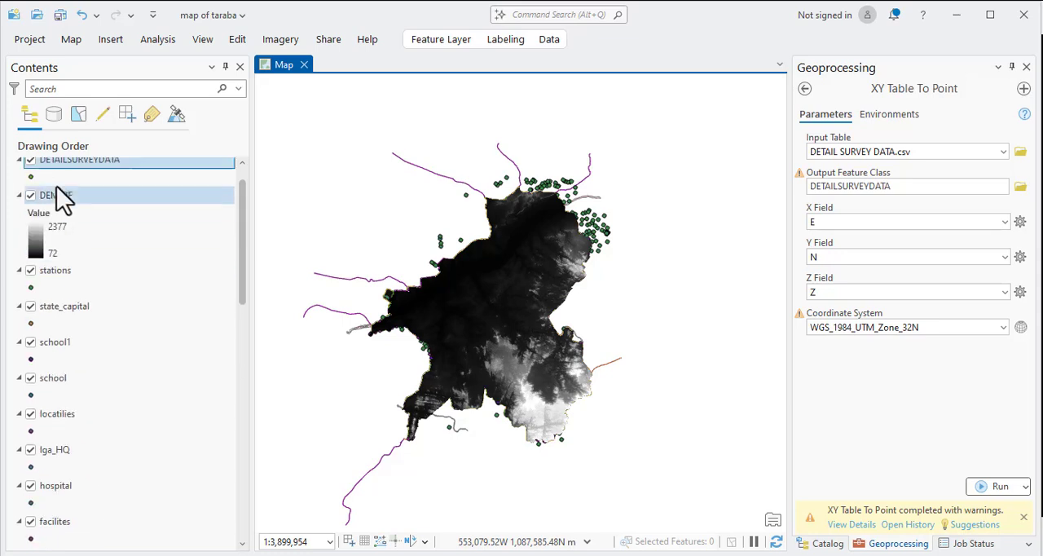
scroll(59, 196, "up", 1)
scroll(66, 261, "down", 5)
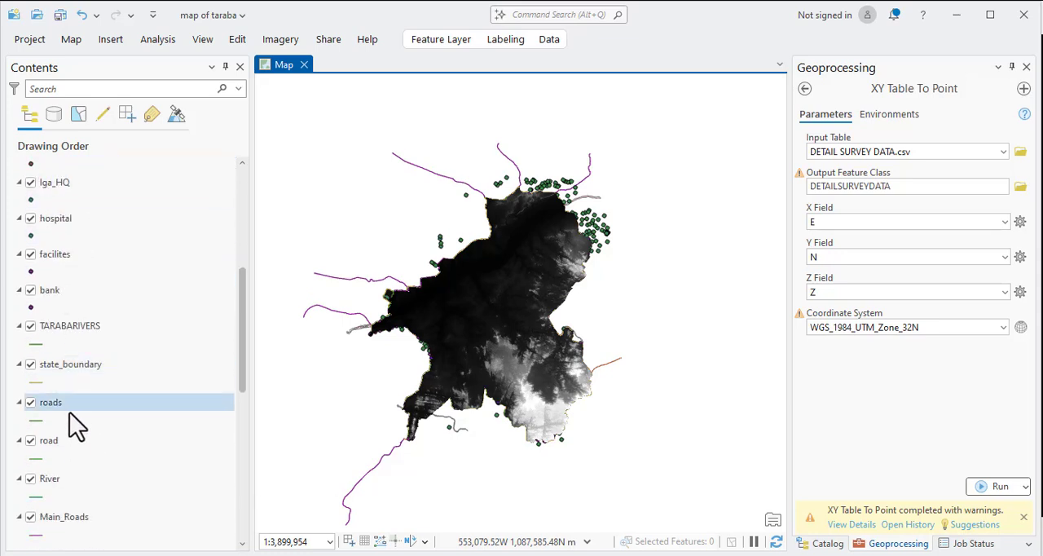
scroll(72, 424, "down", 6)
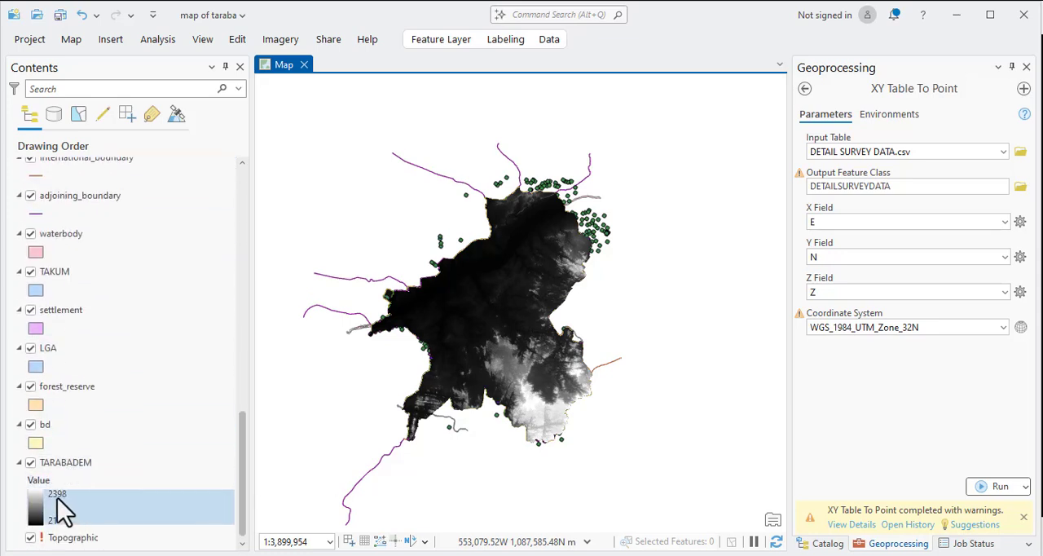
scroll(57, 501, "up", 6)
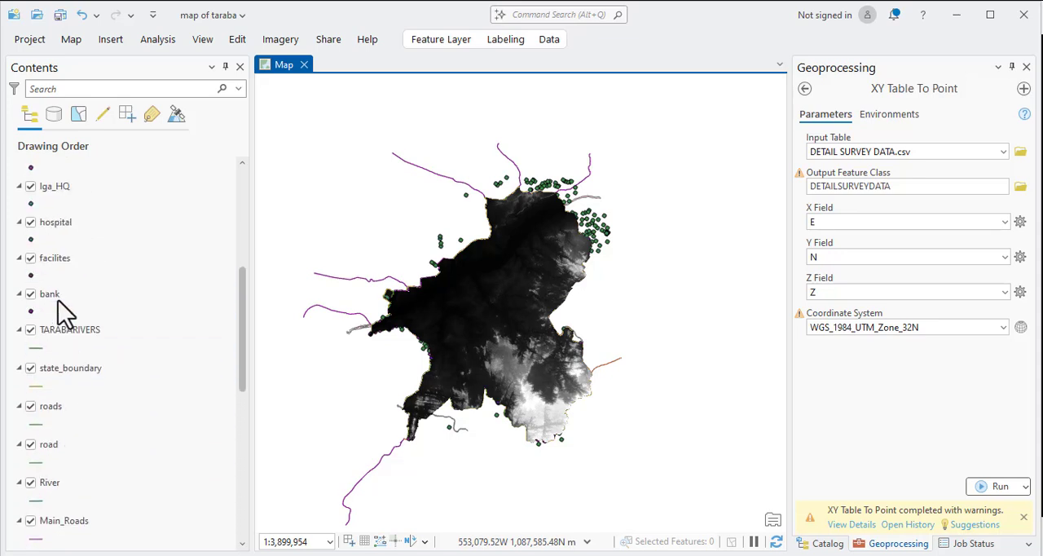
scroll(58, 300, "up", 5)
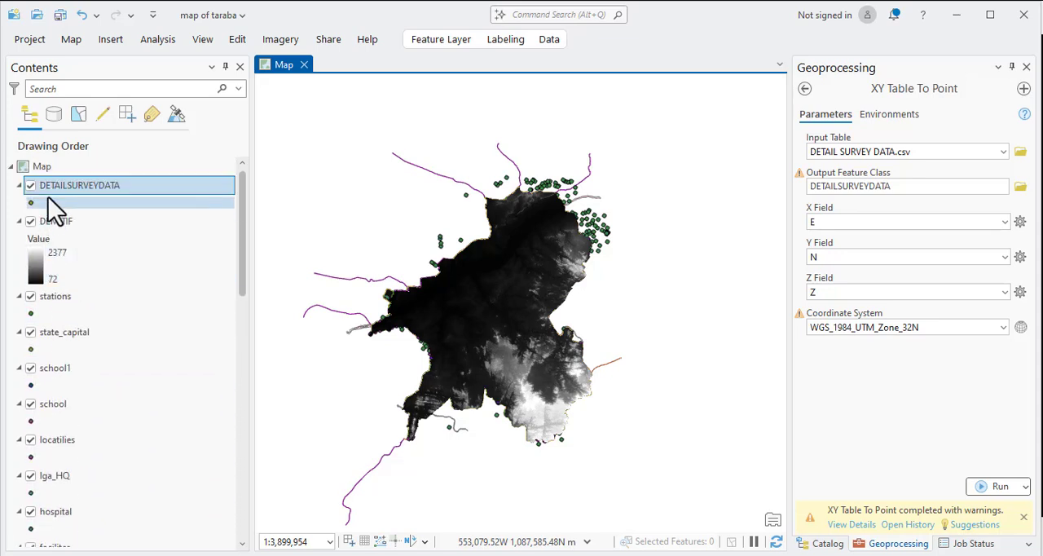
right_click(51, 185)
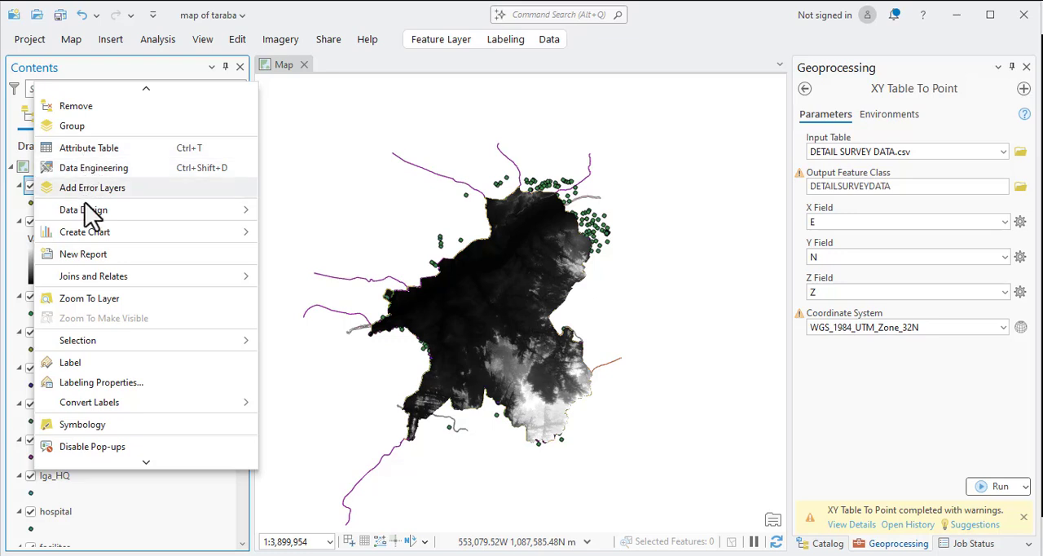
mouse_move(80, 212)
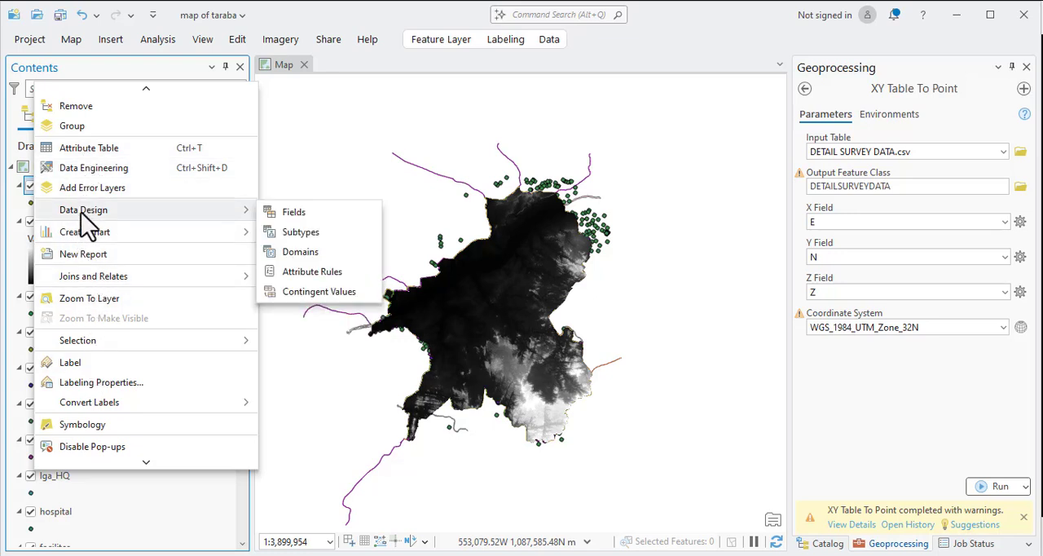
left_click(90, 299)
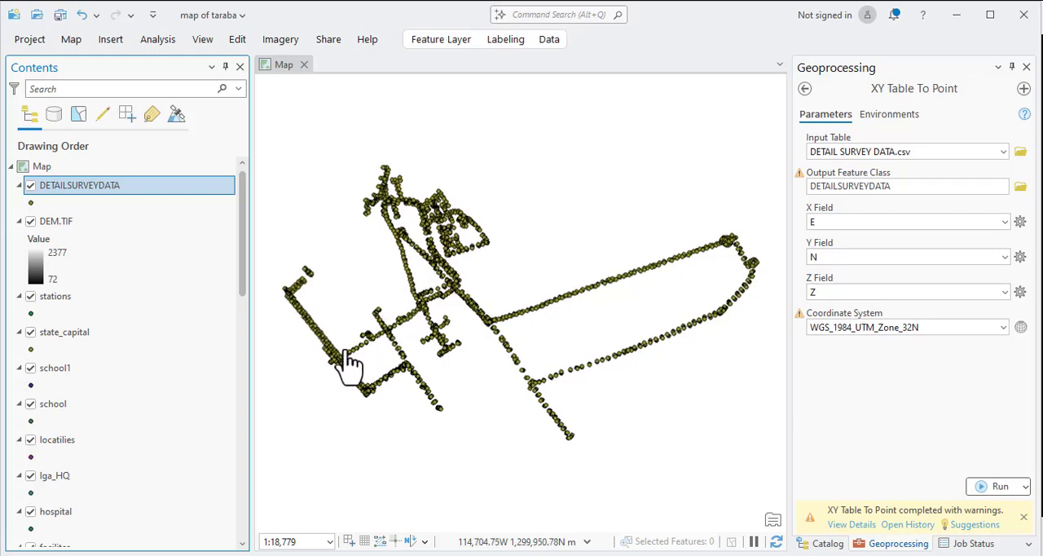
Examine the plotted detail survey points both close up and across their full extent.
scroll(349, 358, "down", 3)
scroll(333, 363, "up", 6)
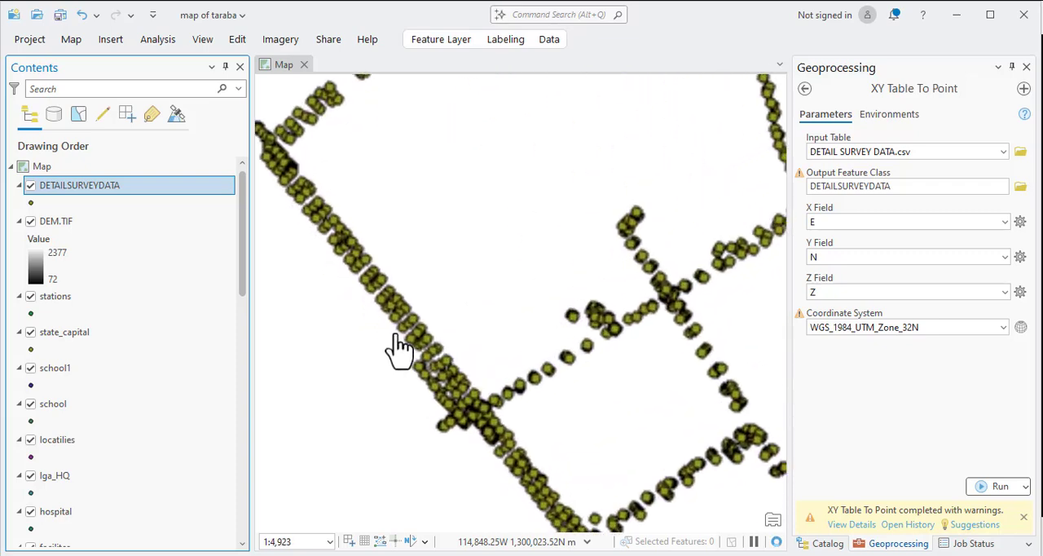
scroll(402, 295, "down", 2)
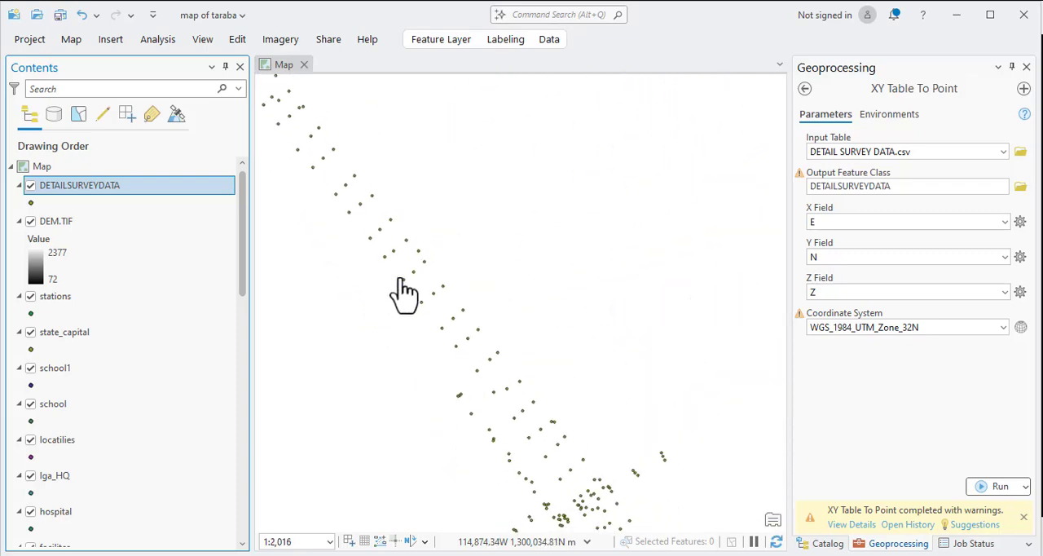
scroll(403, 294, "down", 5)
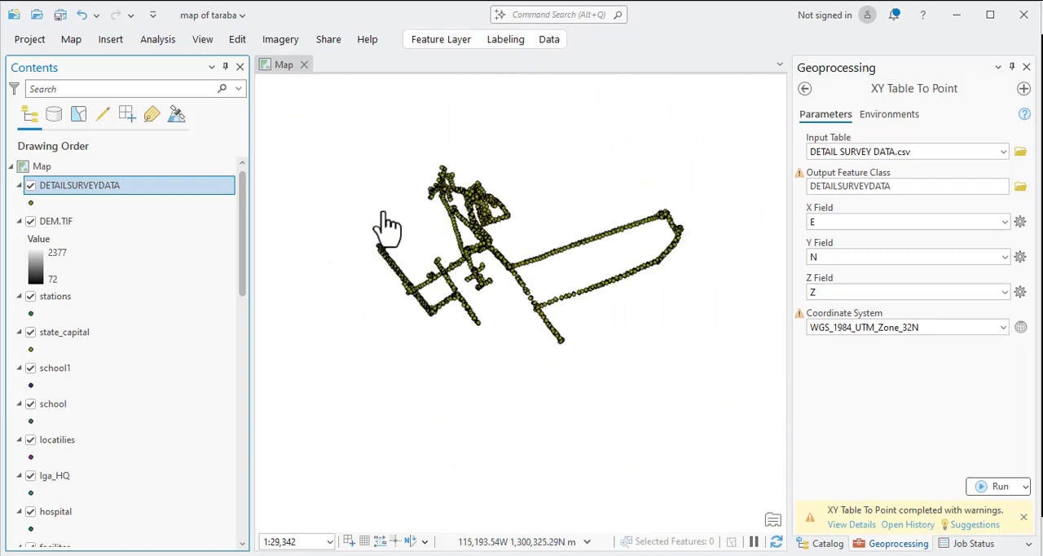
left_click_drag(467, 303, 459, 319)
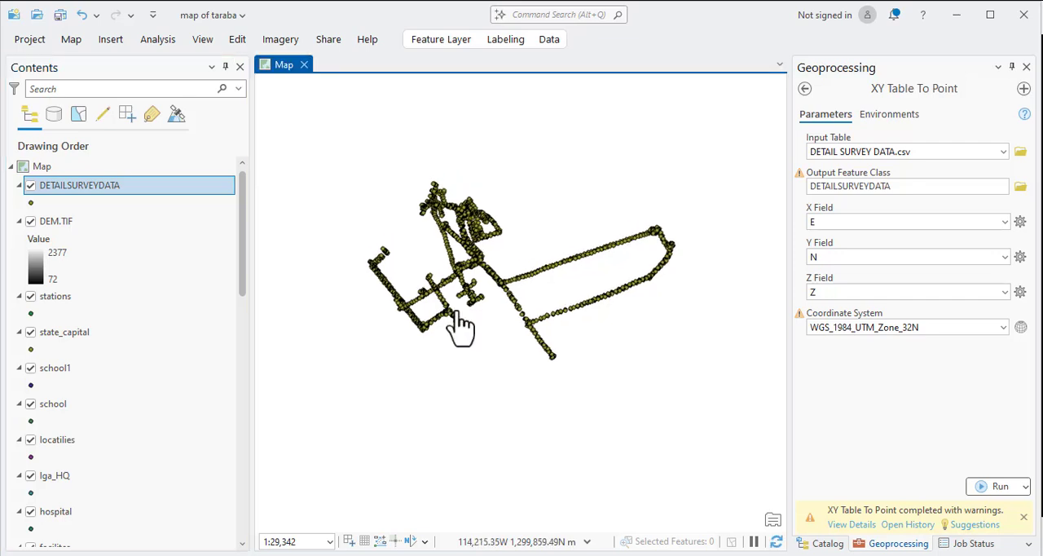